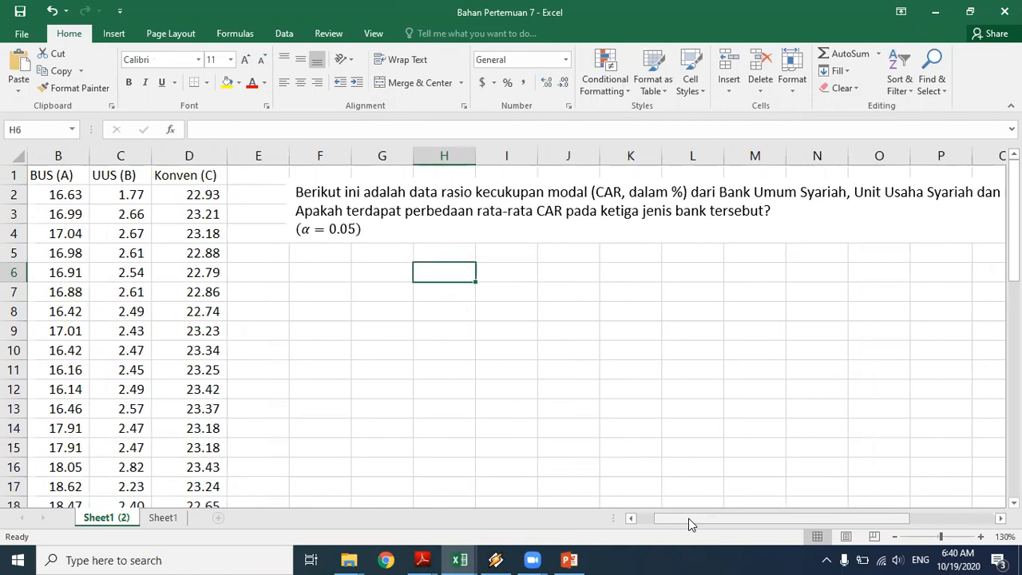
Step: Examine the BUS (A), UUS (B) and Konven (C) data columns and the question about differences in mean CAR
{"action": "left_click_drag", "start_coordinate": [688, 518], "coordinate": [661, 520]}
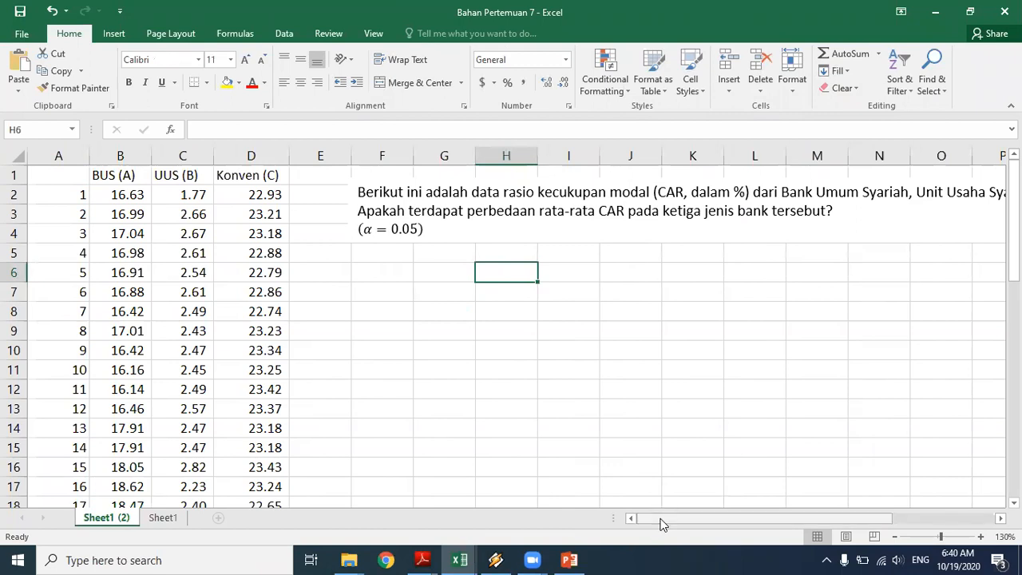
{"action": "left_click", "coordinate": [128, 158]}
{"action": "left_click", "coordinate": [193, 157]}
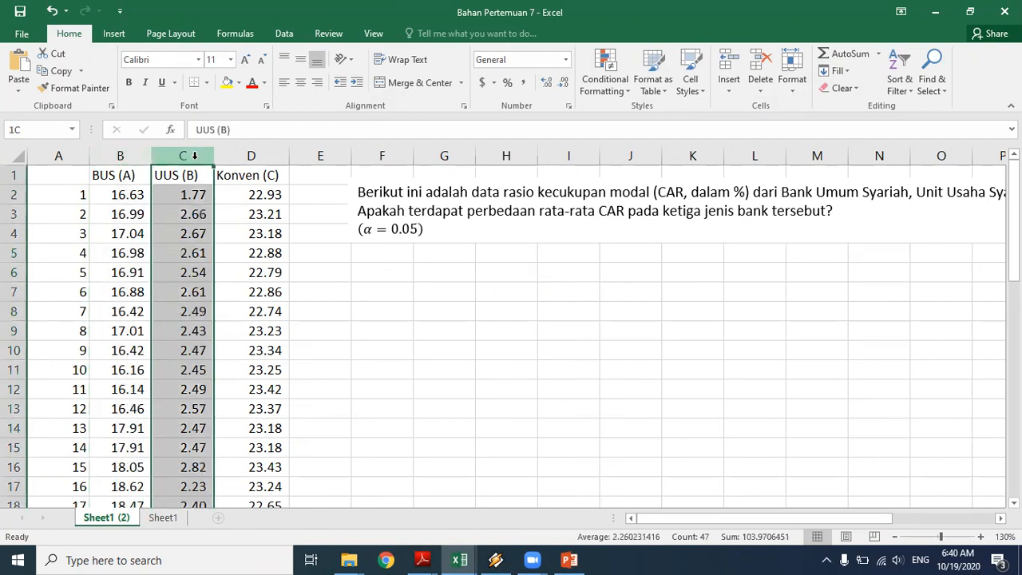
{"action": "left_click", "coordinate": [244, 155]}
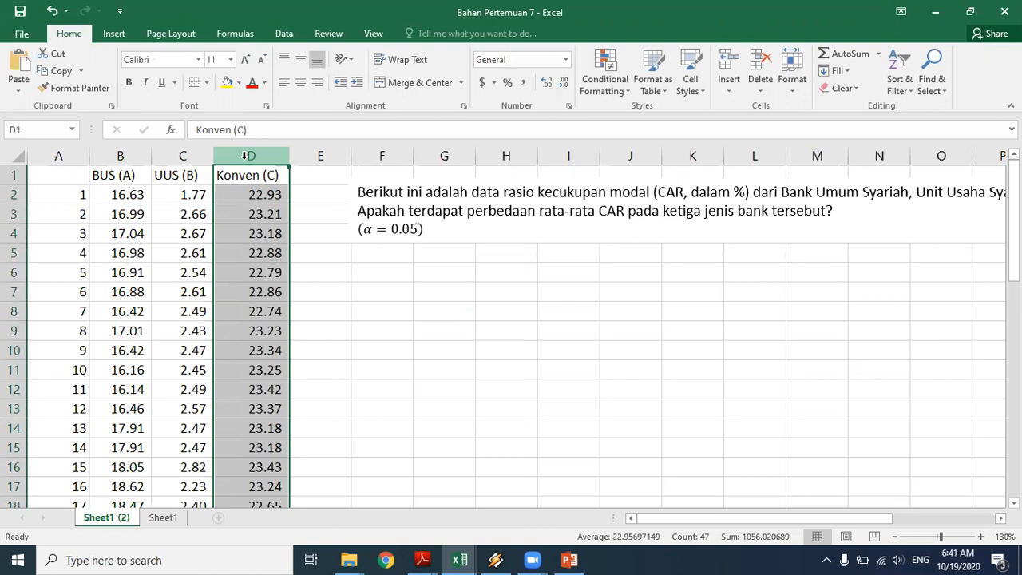
{"action": "left_click", "coordinate": [737, 519]}
{"action": "mouse_move", "coordinate": [735, 515]}
{"action": "left_mouse_down"}
{"action": "mouse_move", "coordinate": [796, 517]}
{"action": "mouse_move", "coordinate": [729, 521]}
{"action": "left_mouse_up"}
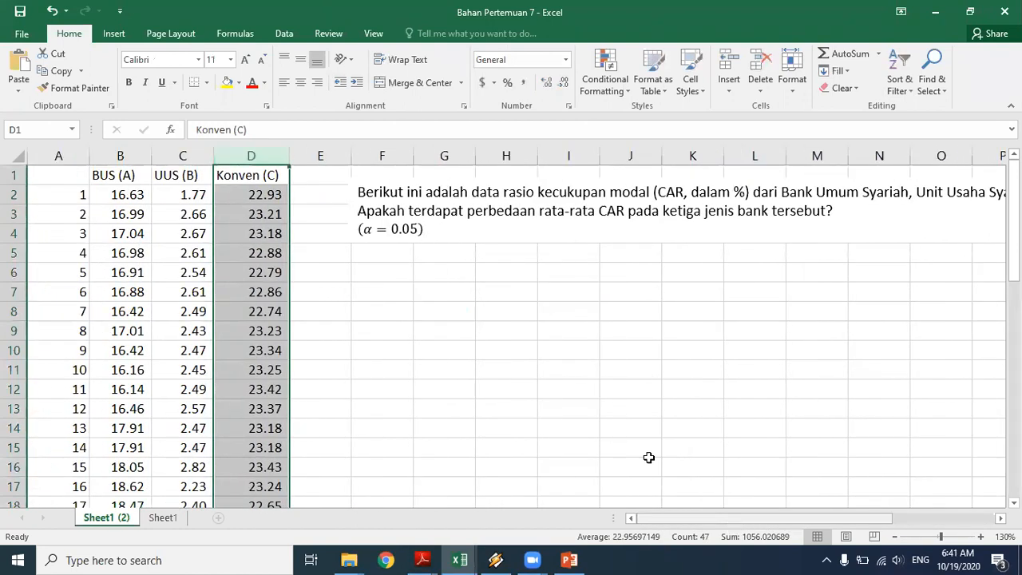
{"action": "left_click", "coordinate": [313, 155]}
{"action": "left_click", "coordinate": [385, 157]}
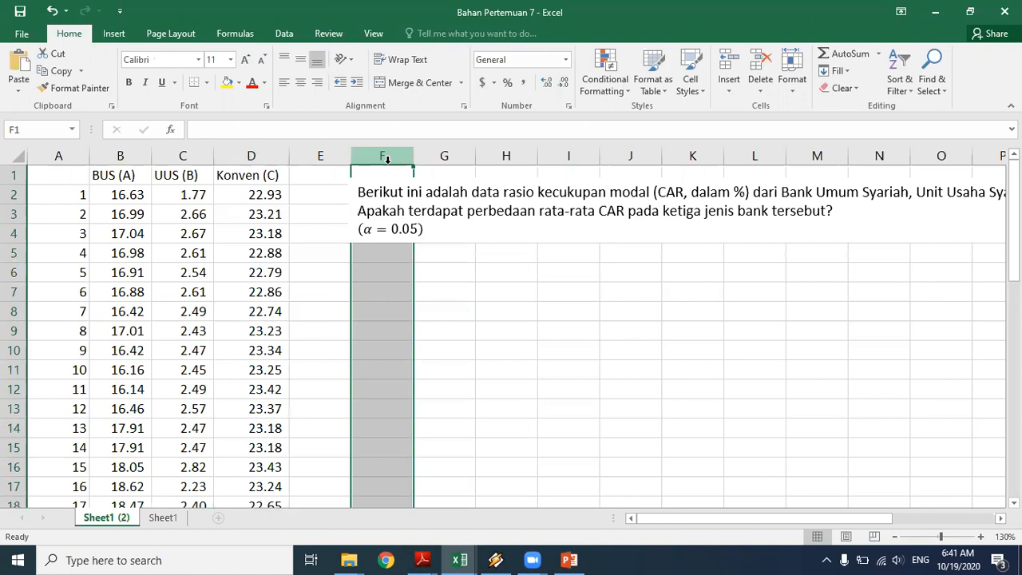
{"action": "left_click", "coordinate": [417, 229]}
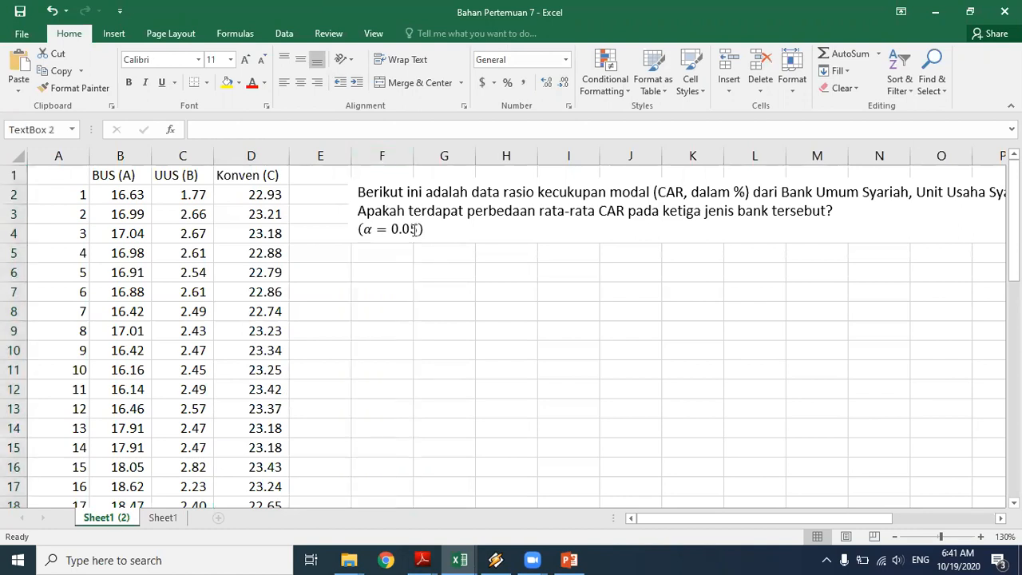
{"action": "left_click", "coordinate": [121, 155]}
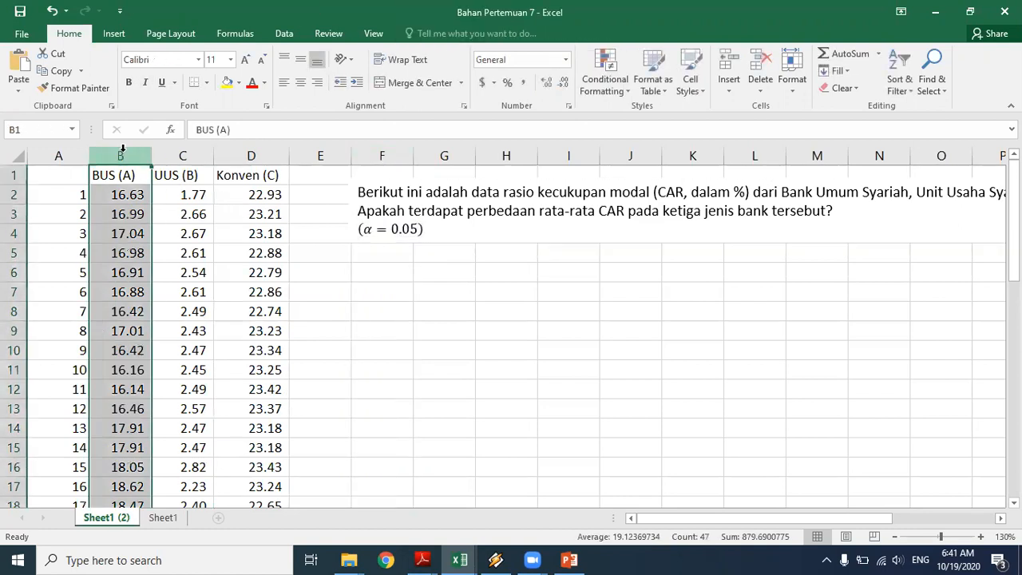
{"action": "left_click_drag", "start_coordinate": [121, 152], "coordinate": [243, 153]}
{"action": "left_click", "coordinate": [505, 229]}
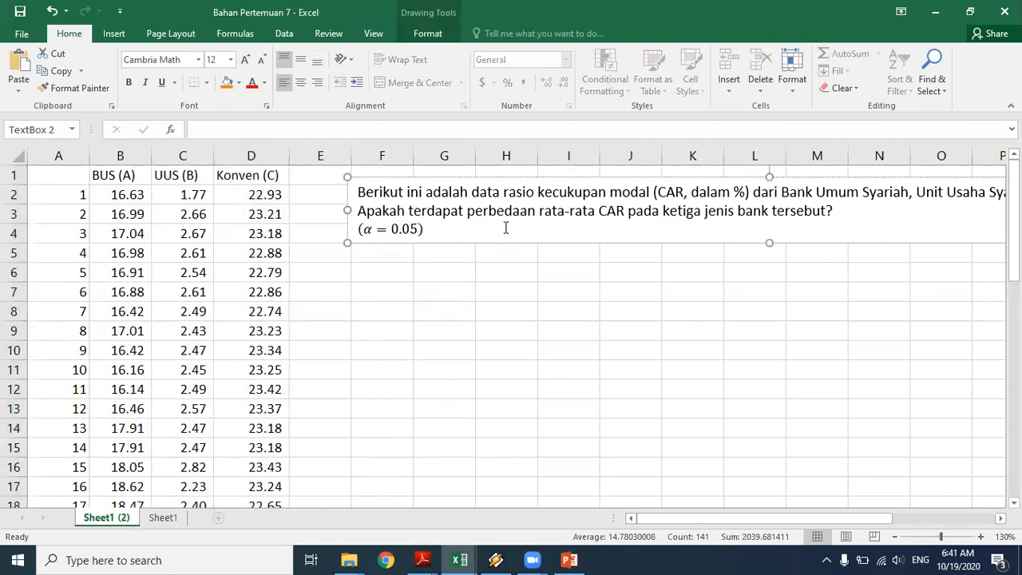
{"action": "left_click_drag", "start_coordinate": [378, 209], "coordinate": [687, 217]}
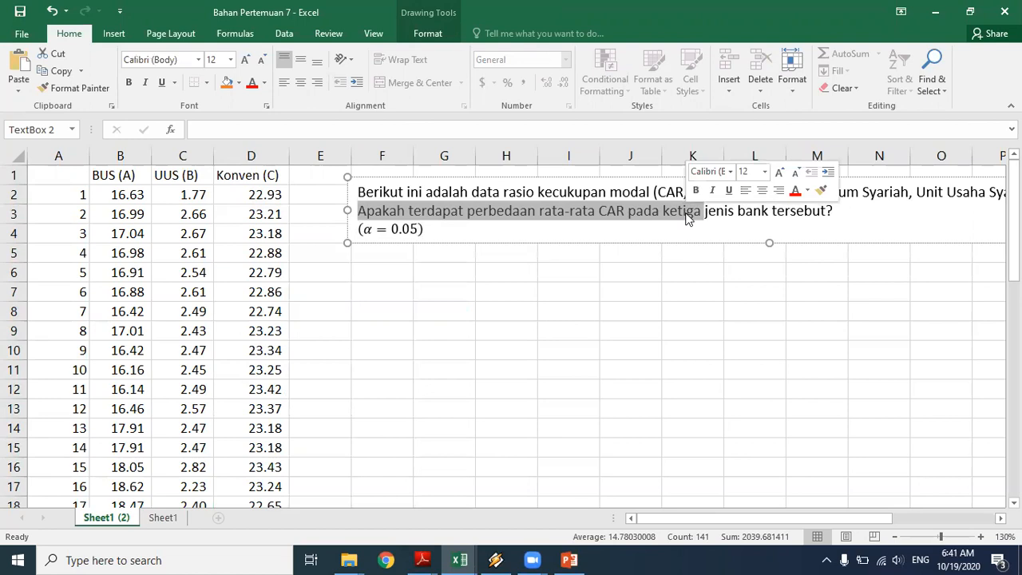
Step: Switch to the Bahan Pertemuan 5 workbook and copy the hypothesis text box on Sheet1 (2)
{"action": "left_click", "coordinate": [687, 332]}
{"action": "key", "text": "alt+Tab"}
{"action": "key", "text": "alt+Tab"}
{"action": "key", "text": "alt+Tab"}
{"action": "key", "text": "alt+Tab"}
{"action": "key", "text": "alt+Tab"}
{"action": "key", "text": "alt+Tab"}
{"action": "key", "text": "alt+Tab"}
{"action": "key", "text": "alt+Tab"}
{"action": "key", "text": "Escape"}
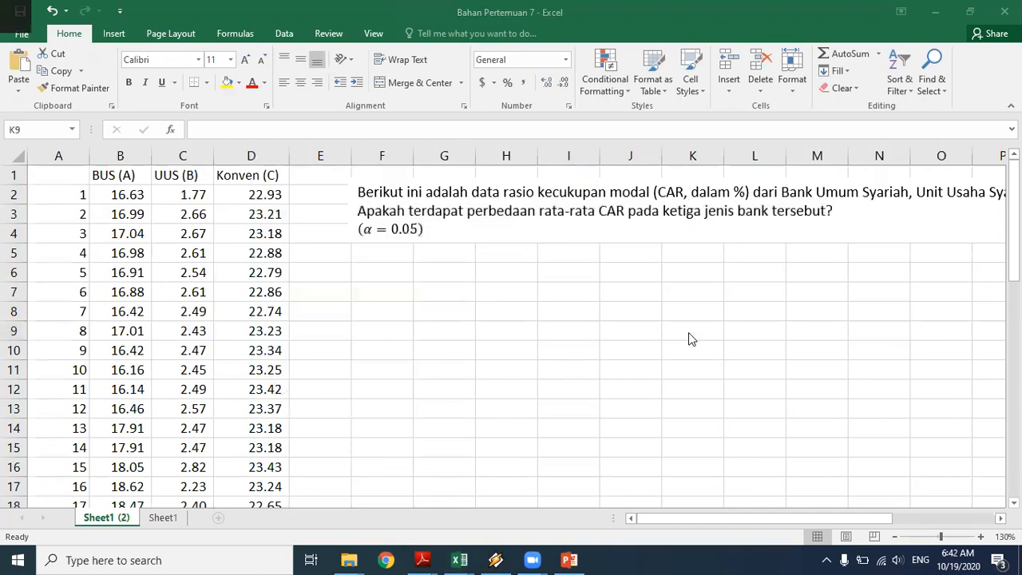
{"action": "key", "text": "alt+Tab"}
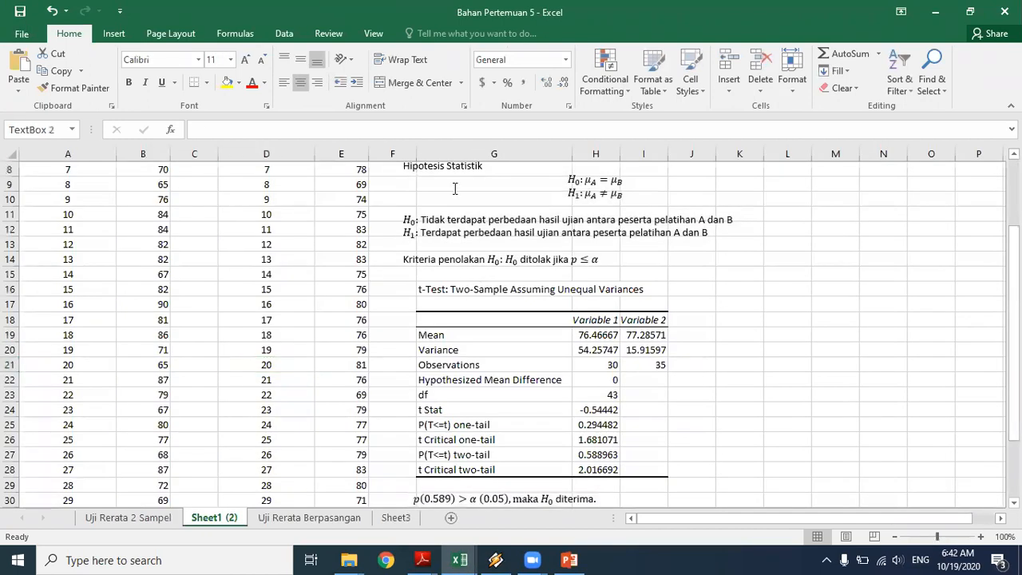
{"action": "left_click", "coordinate": [451, 189]}
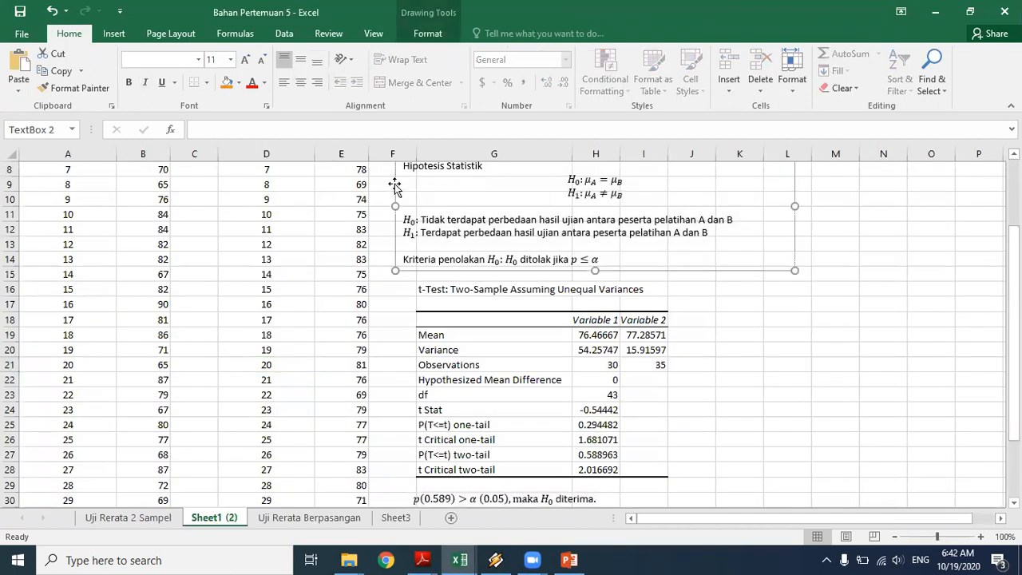
Step: Paste the hypothesis text box into the Bahan Pertemuan 7 workbook and place it directly below the question text
{"action": "key", "text": "alt+Tab"}
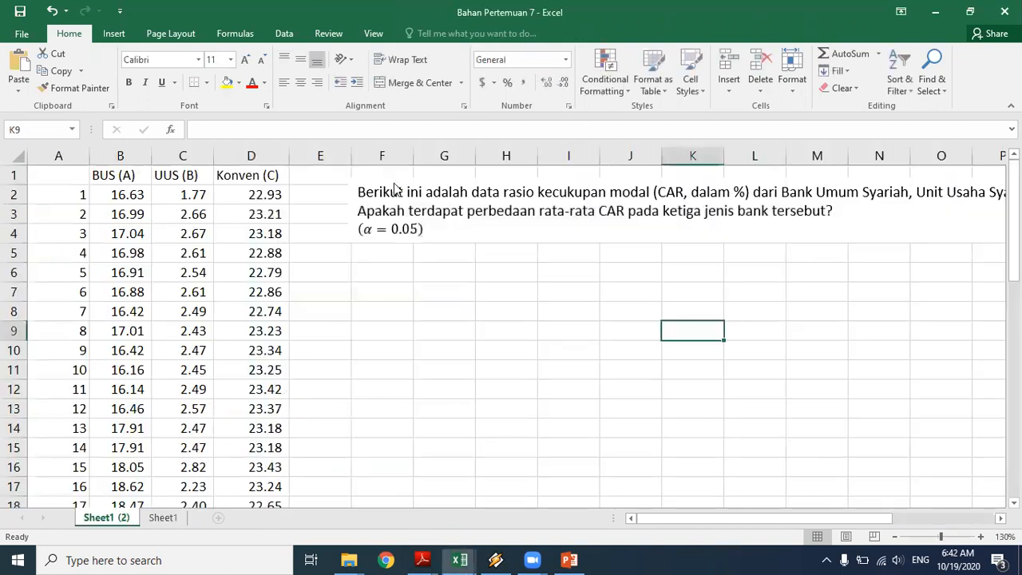
{"action": "key", "text": "ctrl+v"}
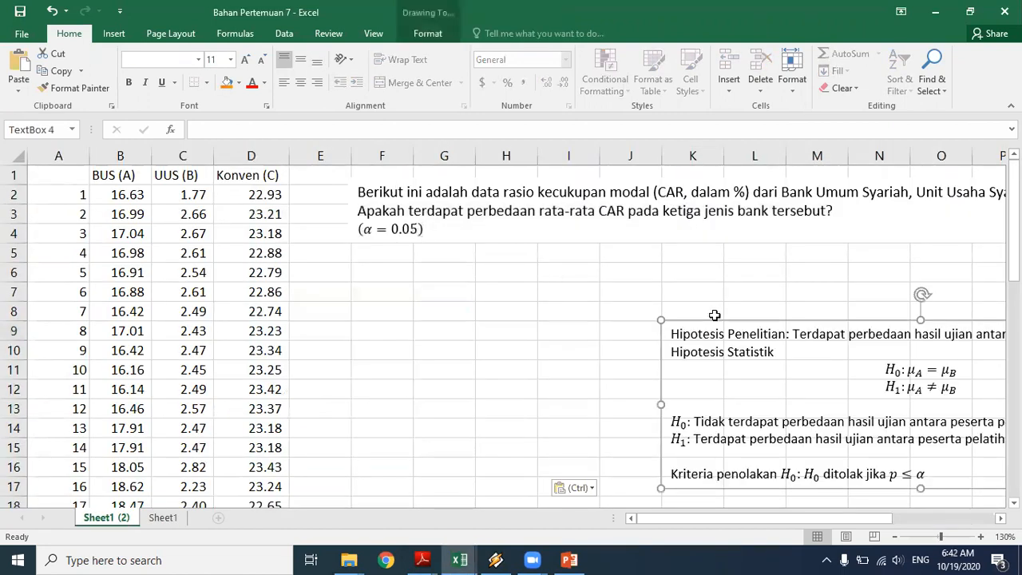
{"action": "left_click_drag", "start_coordinate": [713, 318], "coordinate": [398, 244]}
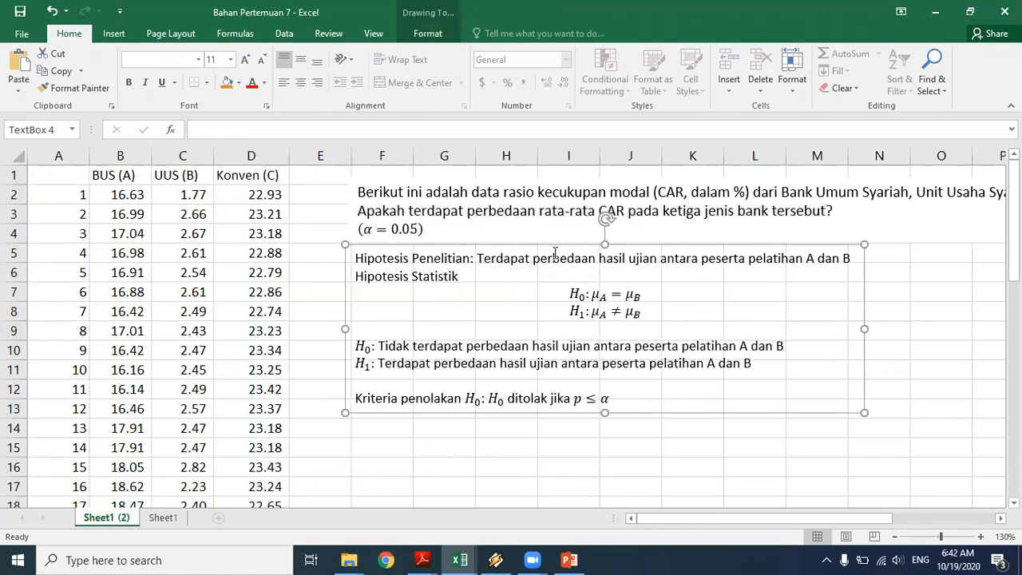
Step: Copy the phrase "terdapat perbedaan rata-rata CAR pada ketiga jenis bank tersebut" from the question text
{"action": "left_click", "coordinate": [473, 211]}
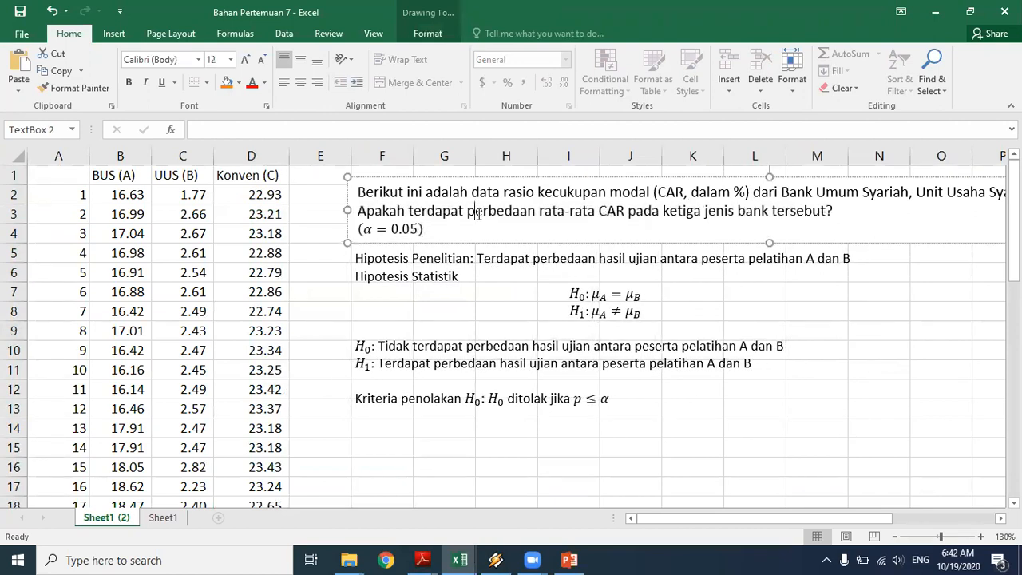
{"action": "left_click", "coordinate": [405, 210]}
{"action": "key", "text": "ctrl+shift+Right"}
{"action": "key", "text": "ctrl+shift+Right"}
{"action": "key", "text": "ctrl+shift+Right"}
{"action": "key", "text": "ctrl+shift+Right"}
{"action": "key", "text": "ctrl+shift+Right"}
{"action": "key", "text": "ctrl+shift+Right"}
{"action": "key", "text": "ctrl+shift+Right"}
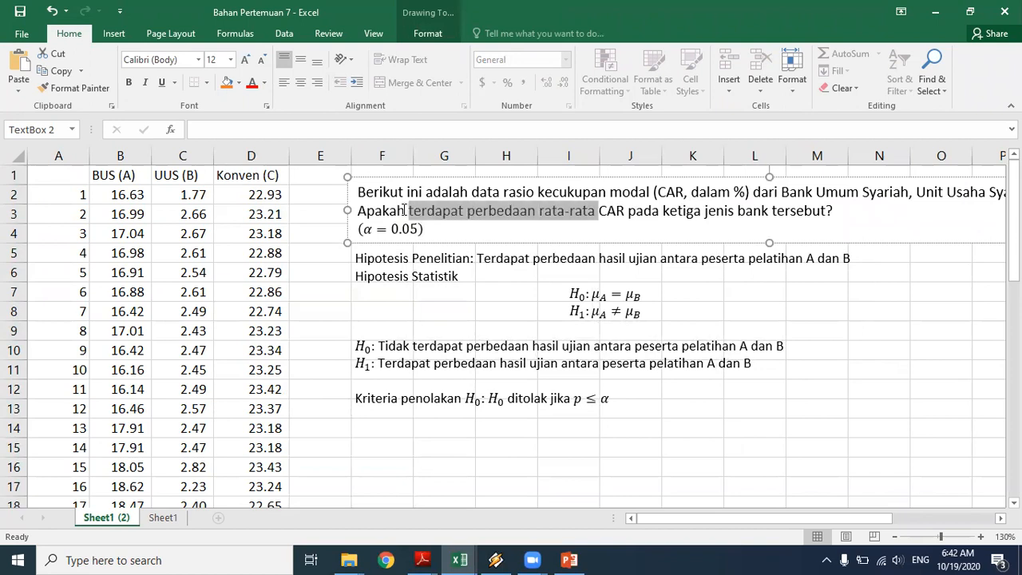
{"action": "key", "text": "ctrl+shift+Right"}
{"action": "key", "text": "ctrl+shift+Right"}
{"action": "key", "text": "ctrl+c"}
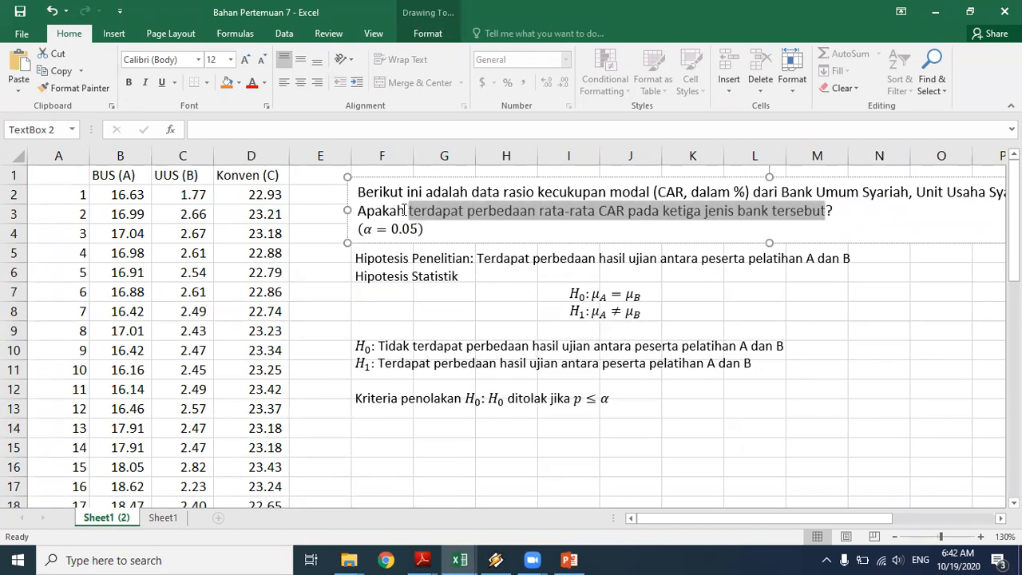
Step: Replace the Hipotesis Penelitian statement with the copied phrase and capitalize its first word as "Terdapat"
{"action": "left_click", "coordinate": [475, 257]}
{"action": "key", "text": "shift+Down"}
{"action": "key", "text": "ctrl+shift+Left"}
{"action": "key", "text": "ctrl+shift+Left"}
{"action": "key", "text": "ctrl+shift+Left"}
{"action": "key", "text": "ctrl+shift+Left"}
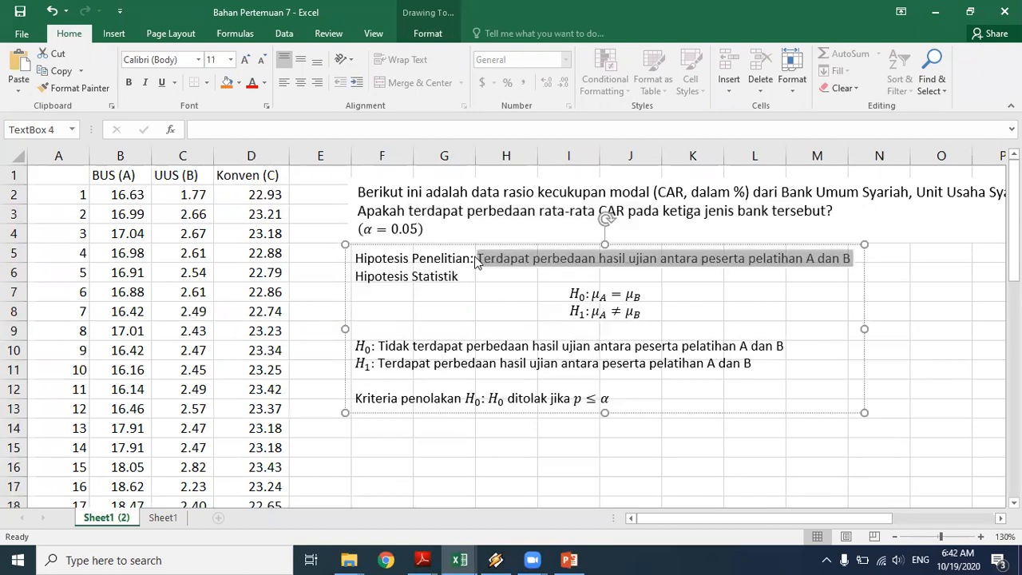
{"action": "key", "text": "ctrl+v"}
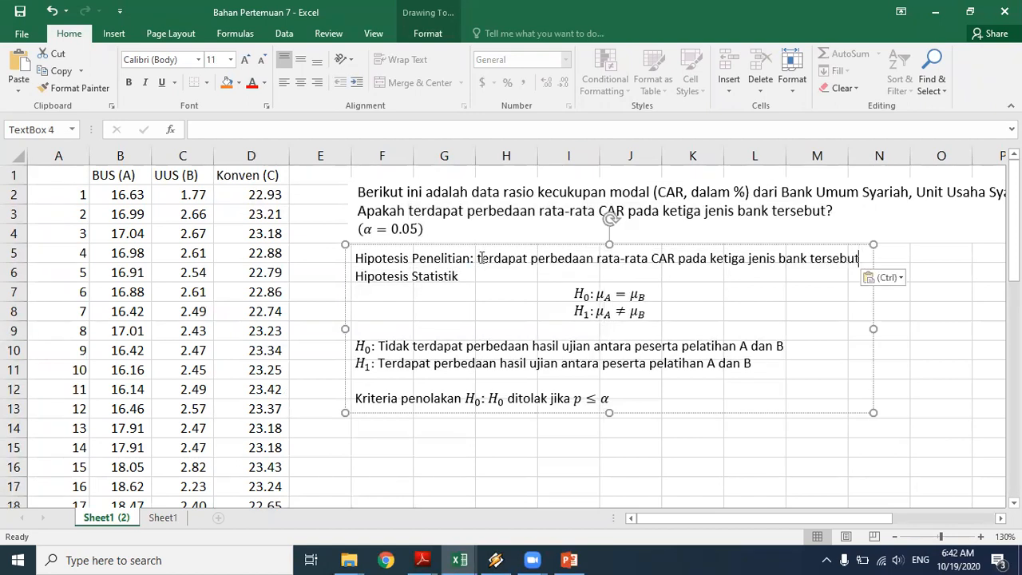
{"action": "left_click", "coordinate": [482, 258]}
{"action": "key", "text": "BackSpace"}
{"action": "type", "text": "T"}
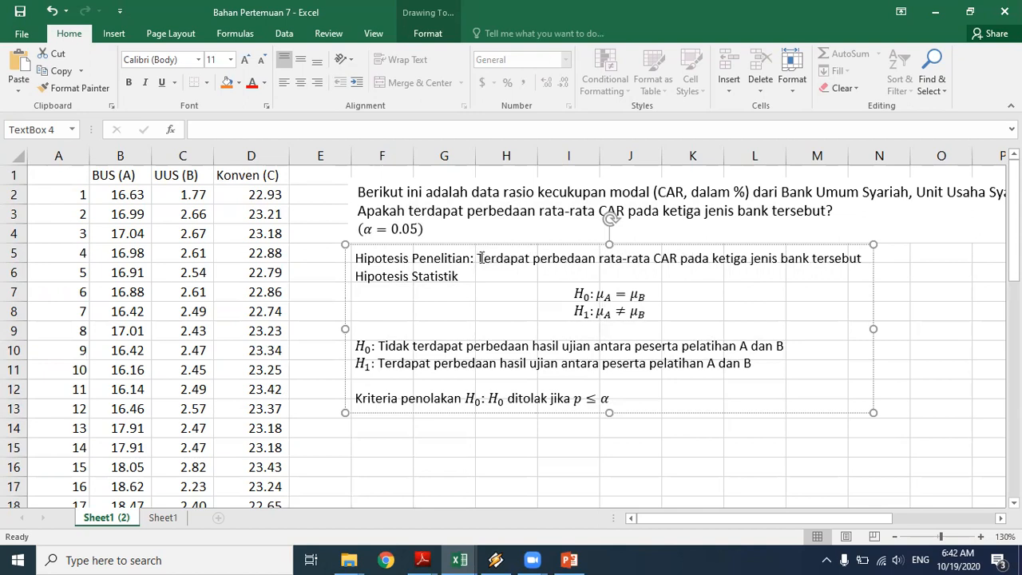
Step: Copy the capitalized statement "Terdapat perbedaan rata-rata CAR pada ketiga jenis bank tersebut" from the Hipotesis Penelitian line
{"action": "key", "text": "Left"}
{"action": "key", "text": "shift+Down"}
{"action": "key", "text": "ctrl+shift+Left"}
{"action": "key", "text": "ctrl+shift+Left"}
{"action": "key", "text": "ctrl+shift+Left"}
{"action": "key", "text": "ctrl+shift+Left"}
{"action": "key", "text": "ctrl+c"}
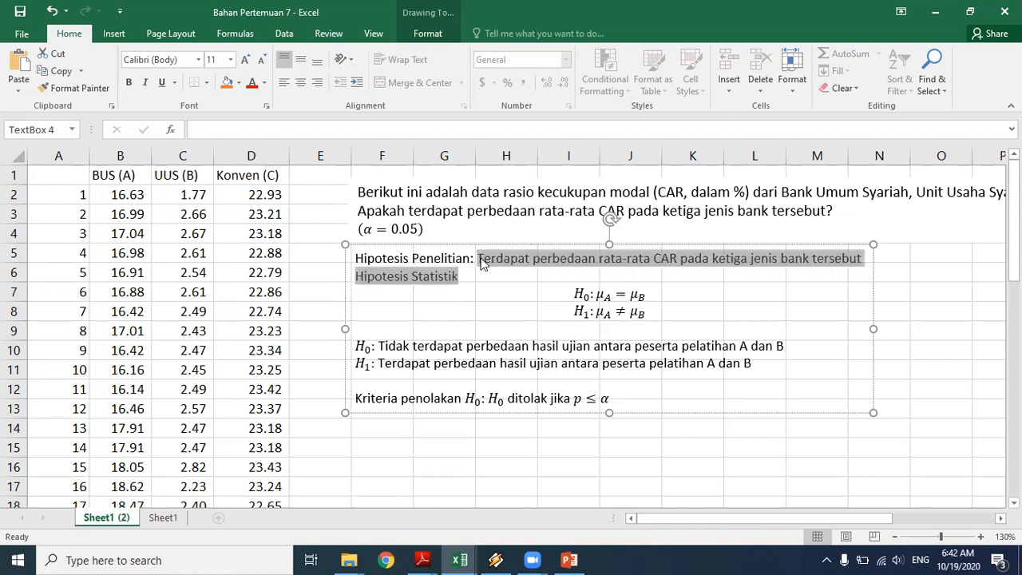
Step: Replace the H1 description with "Terdapat perbedaan rata-rata CAR pada ketiga jenis bank tersebut", keeping the H1 label and colon
{"action": "key", "text": "Down"}
{"action": "key", "text": "Down"}
{"action": "key", "text": "Down"}
{"action": "key", "text": "Down"}
{"action": "key", "text": "Down"}
{"action": "key", "text": "Down"}
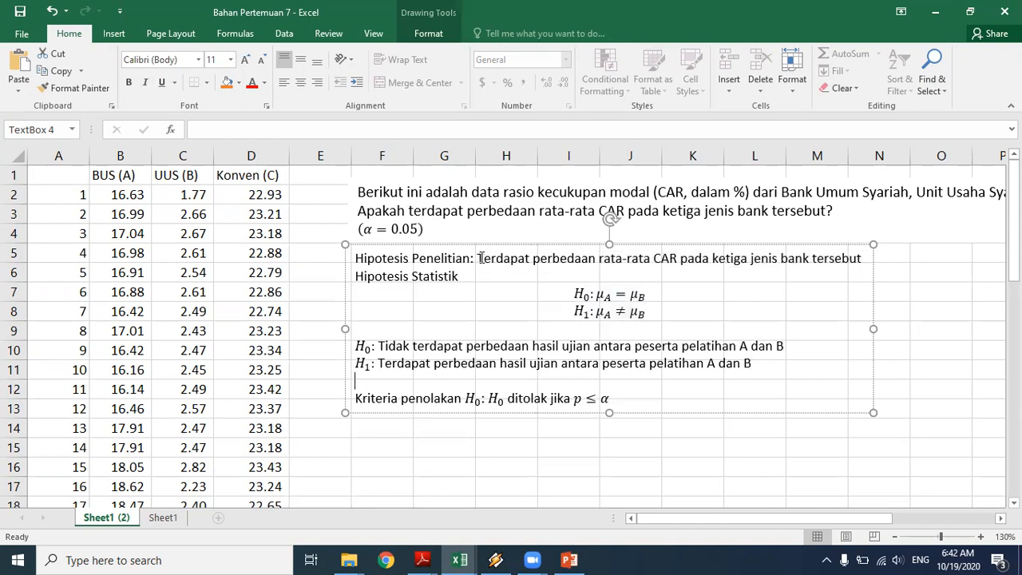
{"action": "key", "text": "ctrl+shift+Left"}
{"action": "key", "text": "ctrl+shift+Left"}
{"action": "key", "text": "ctrl+shift+Left"}
{"action": "key", "text": "ctrl+shift+Left"}
{"action": "key", "text": "ctrl+shift+Left"}
{"action": "key", "text": "ctrl+shift+Left"}
{"action": "key", "text": "ctrl+shift+Left"}
{"action": "key", "text": "ctrl+shift+Left"}
{"action": "key", "text": "ctrl+shift+Left"}
{"action": "key", "text": "ctrl+shift+Left"}
{"action": "key", "text": "ctrl+shift+Left"}
{"action": "key", "text": "ctrl+shift+Left"}
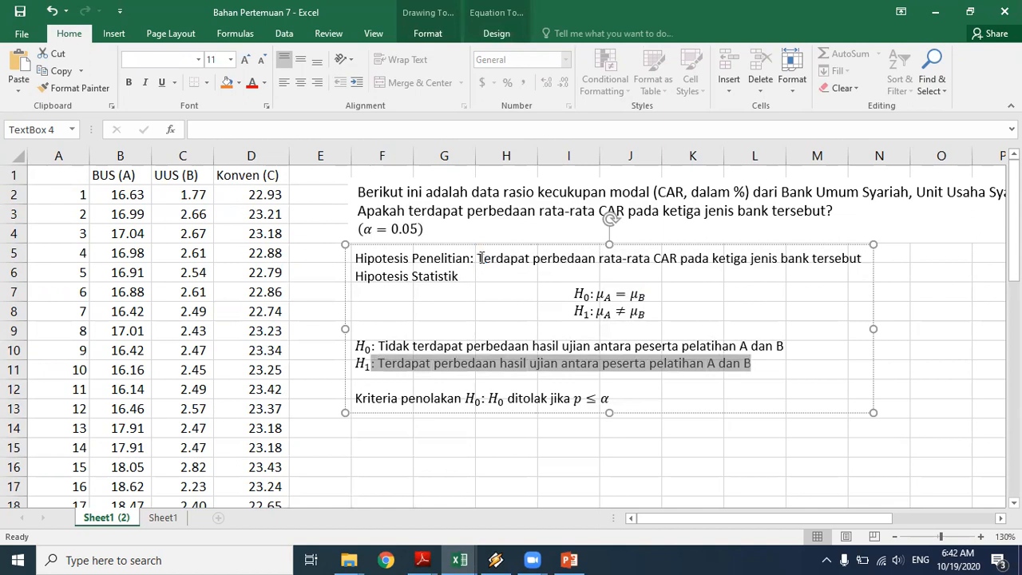
{"action": "key", "text": "ctrl+v"}
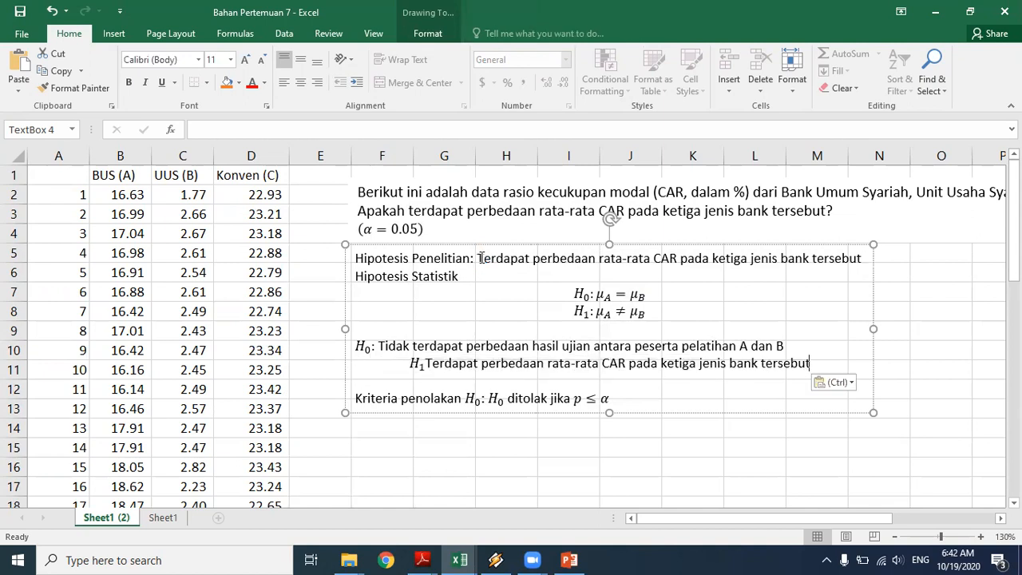
{"action": "key", "text": "ctrl+z"}
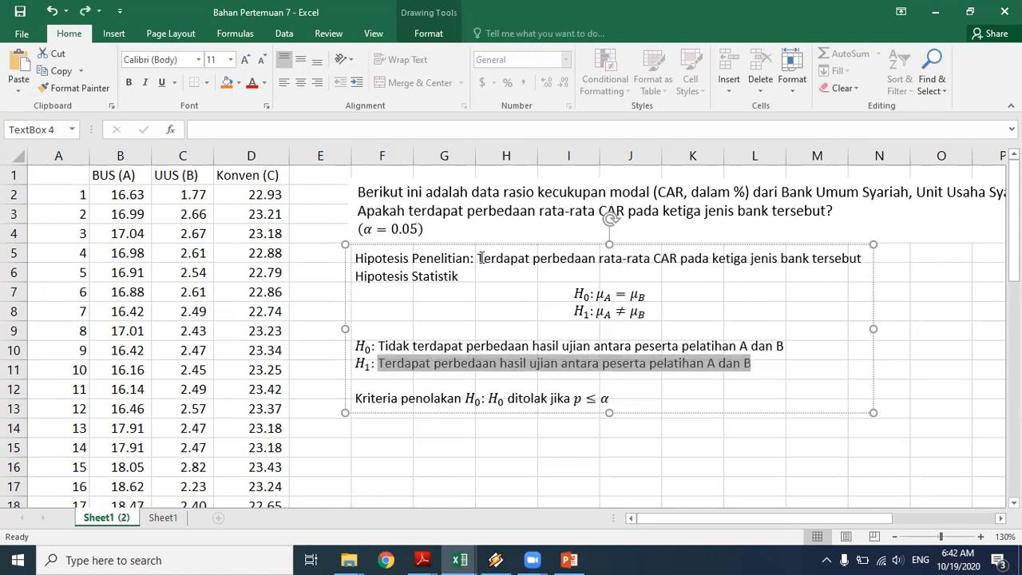
{"action": "key", "text": "ctrl+v"}
Step: Replace the H0 description after the word "Tidak" with the copied statement about mean CAR of the three bank types
{"action": "key", "text": "Right"}
{"action": "key", "text": "Right"}
{"action": "key", "text": "Right"}
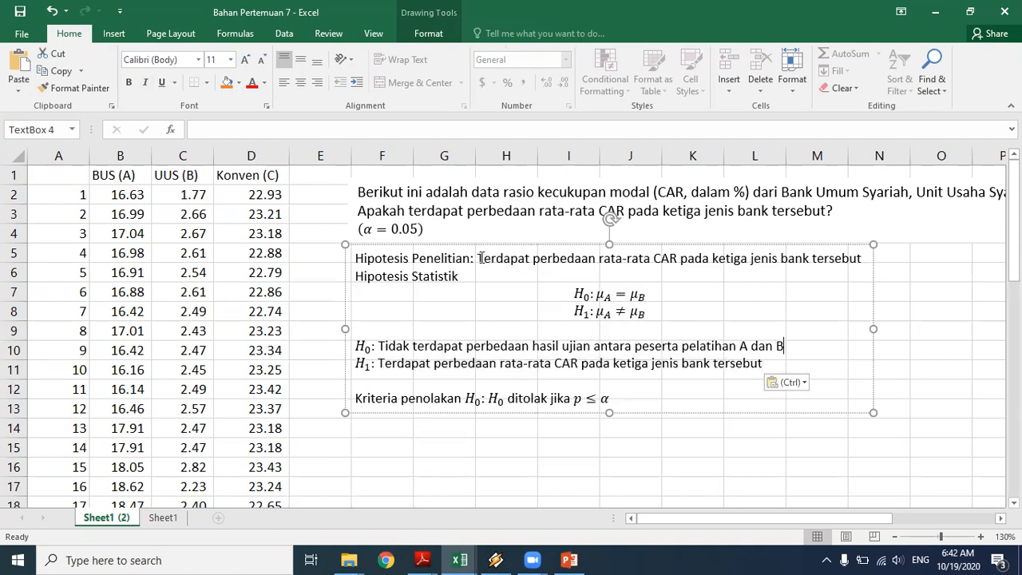
{"action": "key", "text": "ctrl+shift+Left"}
{"action": "key", "text": "ctrl+shift+Left"}
{"action": "key", "text": "ctrl+shift+Left"}
{"action": "key", "text": "ctrl+shift+Left"}
{"action": "key", "text": "ctrl+shift+Left"}
{"action": "key", "text": "ctrl+shift+Left"}
{"action": "key", "text": "ctrl+shift+Left"}
{"action": "key", "text": "ctrl+shift+Left"}
{"action": "key", "text": "ctrl+shift+Left"}
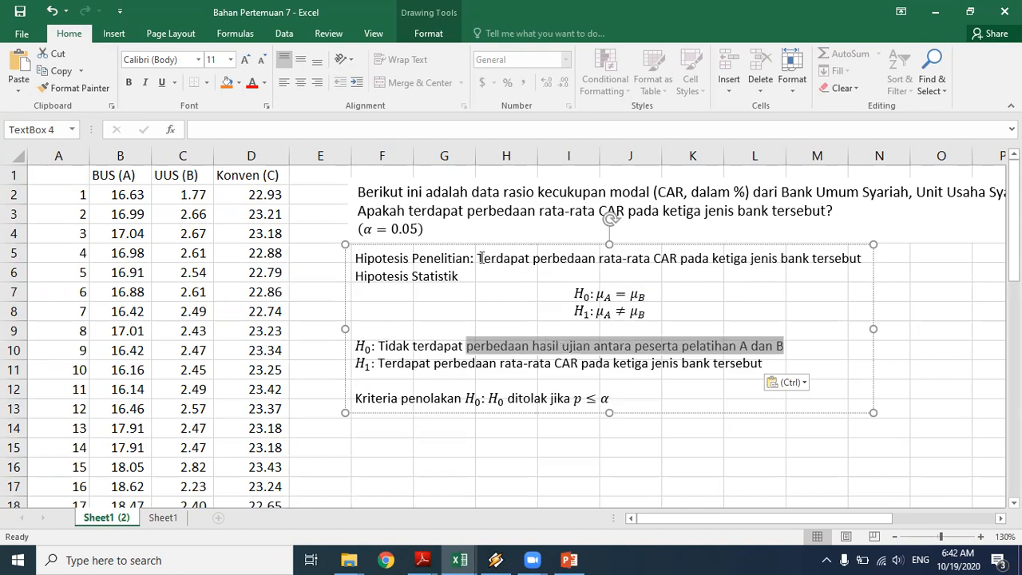
{"action": "key", "text": "ctrl+shift+Left"}
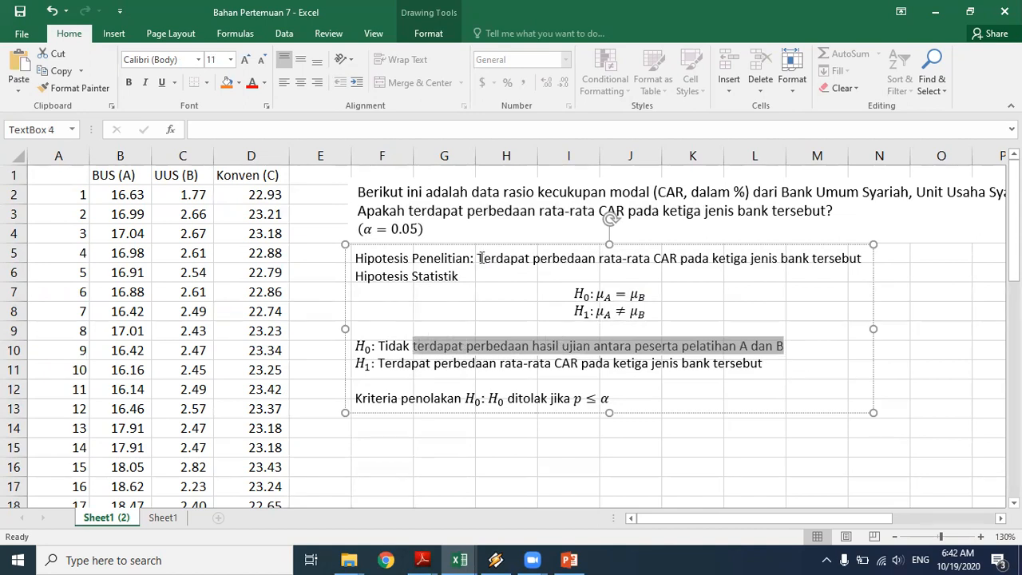
{"action": "key", "text": "ctrl+v"}
Step: Change "Terdapat" to lowercase "terdapat" in the H0 description
{"action": "key", "text": "ctrl+Left"}
{"action": "key", "text": "ctrl+Left"}
{"action": "key", "text": "ctrl+Left"}
{"action": "key", "text": "ctrl+Left"}
{"action": "key", "text": "ctrl+Left"}
{"action": "key", "text": "ctrl+Left"}
{"action": "key", "text": "ctrl+Left"}
{"action": "key", "text": "ctrl+Left"}
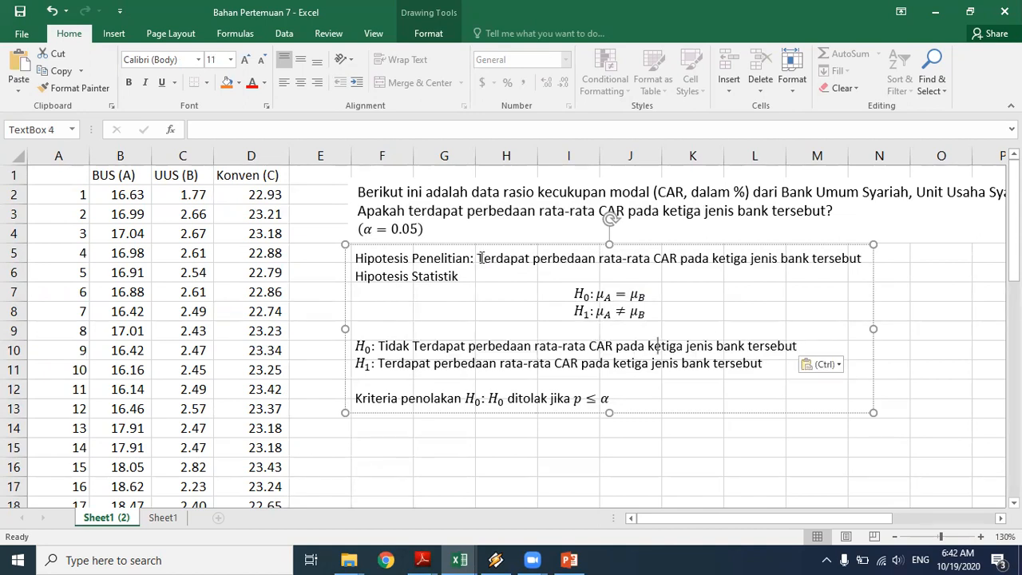
{"action": "key", "text": "Left"}
{"action": "key", "text": "Left"}
{"action": "key", "text": "Left"}
{"action": "key", "text": "Left"}
{"action": "key", "text": "Left"}
{"action": "key", "text": "Left"}
{"action": "key", "text": "Left"}
{"action": "key", "text": "Left"}
{"action": "key", "text": "Left"}
{"action": "key", "text": "Left"}
{"action": "key", "text": "Left"}
{"action": "key", "text": "Left"}
{"action": "key", "text": "Left"}
{"action": "key", "text": "Left"}
{"action": "key", "text": "Right"}
{"action": "key", "text": "Right"}
{"action": "key", "text": "Right"}
{"action": "key", "text": "Right"}
{"action": "key", "text": "shift+Right"}
{"action": "type", "text": "t"}
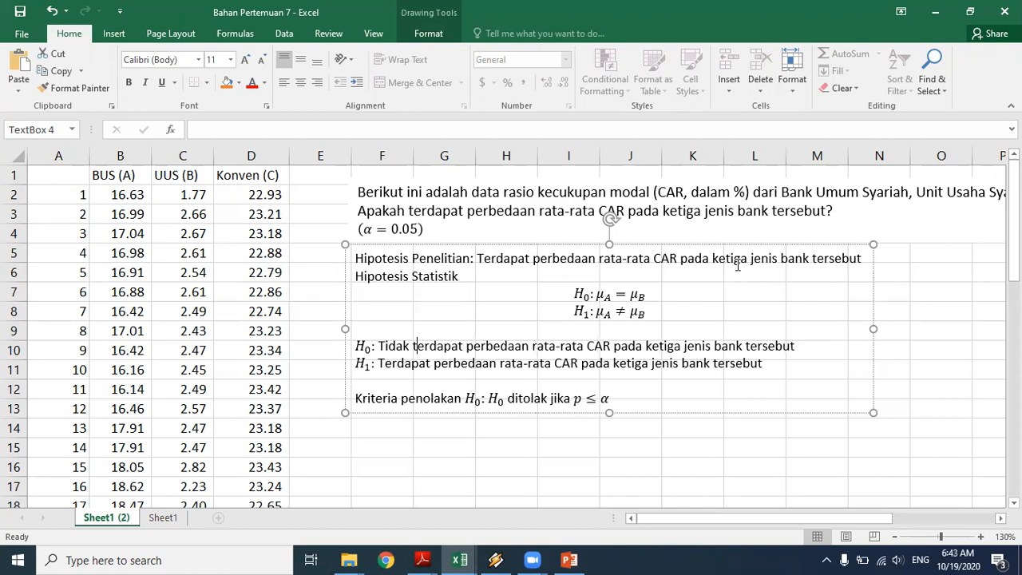
Step: Extend the H0 equation with a third mean so it reads H0: μA = μB = μc
{"action": "left_click", "coordinate": [650, 297]}
{"action": "key", "text": "shift+Left"}
{"action": "key", "text": "ctrl+c"}
{"action": "key", "text": "Right"}
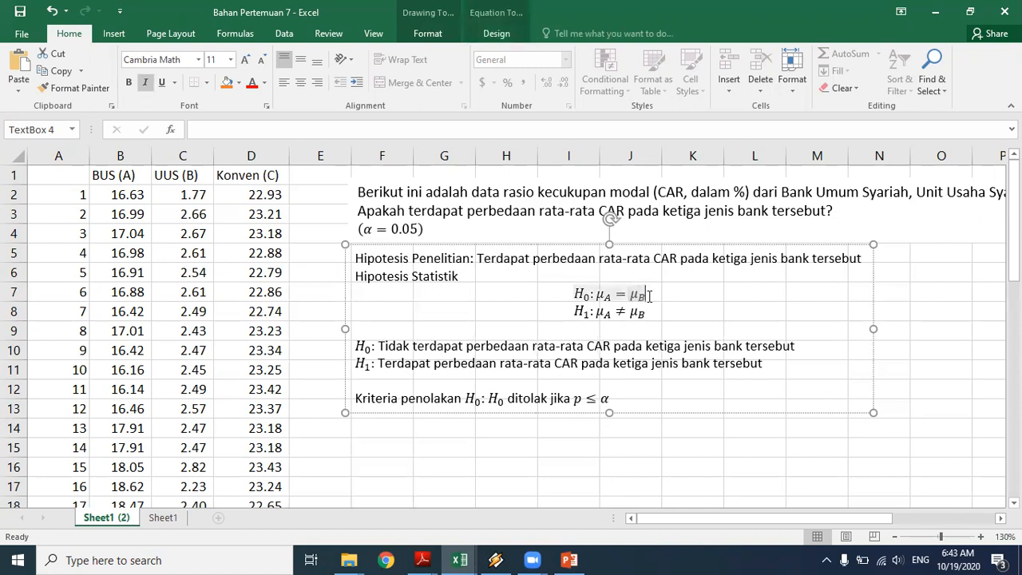
{"action": "type", "text": "="}
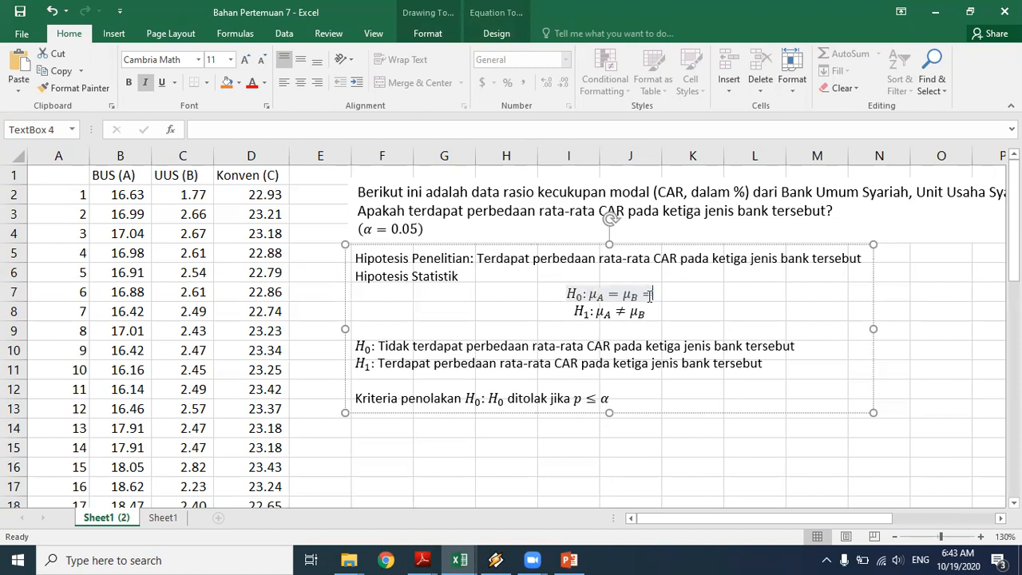
{"action": "key", "text": "ctrl+v"}
{"action": "left_click", "coordinate": [650, 297]}
{"action": "key", "text": "shift+Left"}
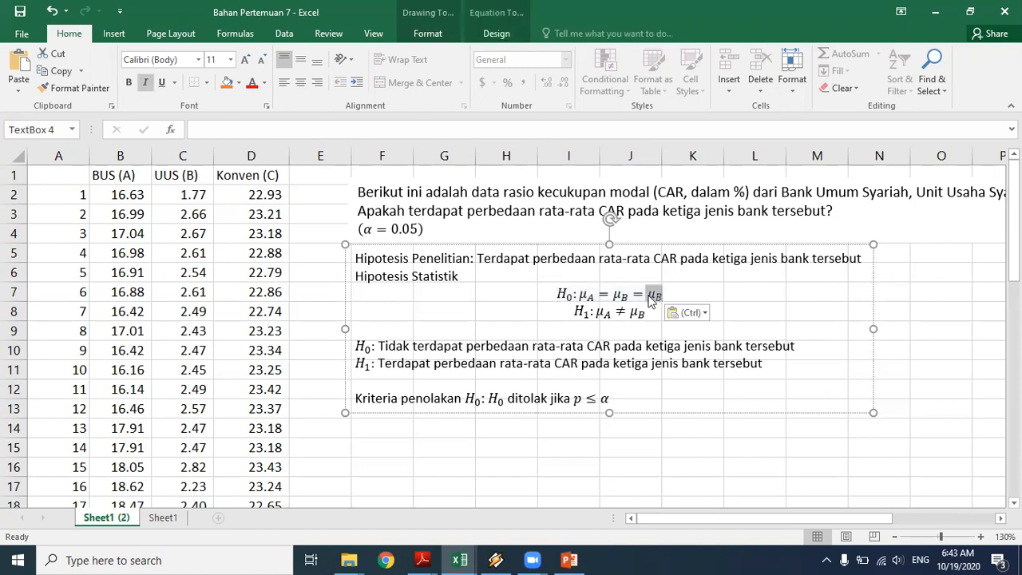
{"action": "key", "text": "Right"}
{"action": "key", "text": "BackSpace"}
{"action": "type", "text": "c"}
{"action": "key", "text": "Down"}
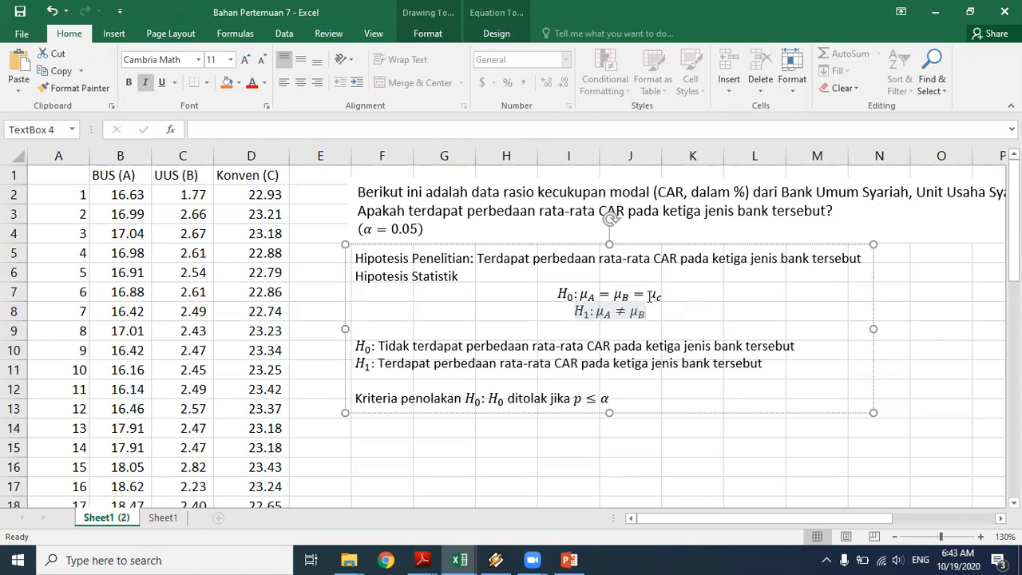
Step: Check the textbook PDF's hypotheses for equality of k population means and change the first subscript in the H1 equation to i
{"action": "key", "text": "alt+Tab"}
{"action": "key", "text": "alt+Tab"}
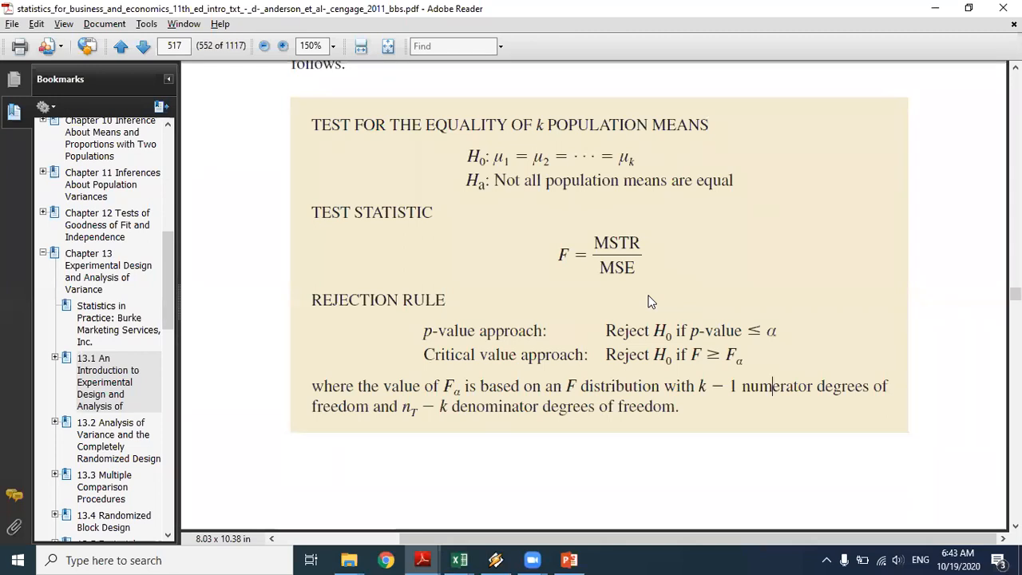
{"action": "key", "text": "alt+Tab"}
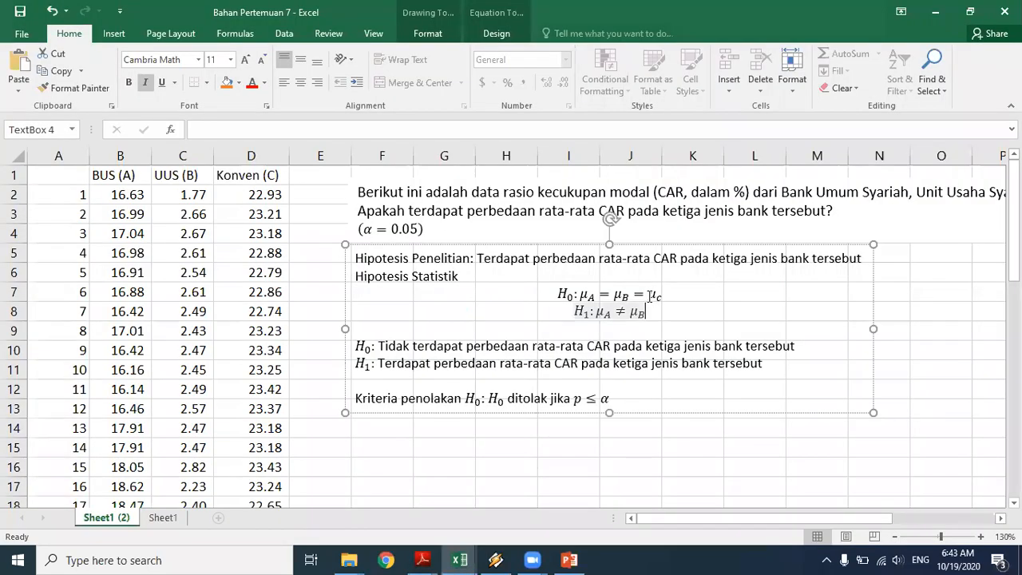
{"action": "key", "text": "Left"}
{"action": "key", "text": "Left"}
{"action": "key", "text": "Left"}
{"action": "key", "text": "Left"}
{"action": "key", "text": "Left"}
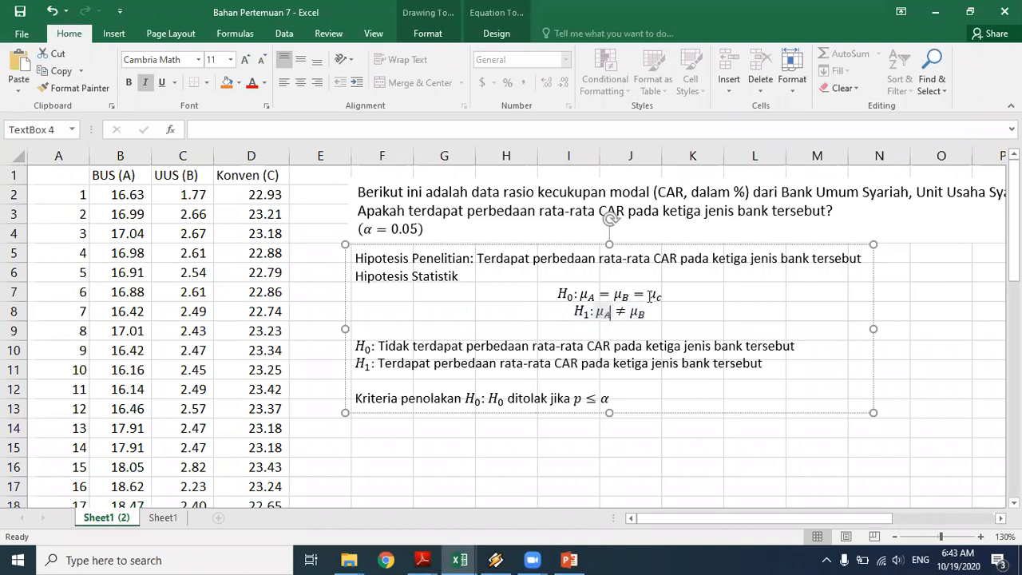
{"action": "key", "text": "BackSpace"}
{"action": "type", "text": "i"}
Step: Change the second subscript in the H1 equation to j
{"action": "key", "text": "Right"}
{"action": "key", "text": "Right"}
{"action": "key", "text": "Right"}
{"action": "key", "text": "Right"}
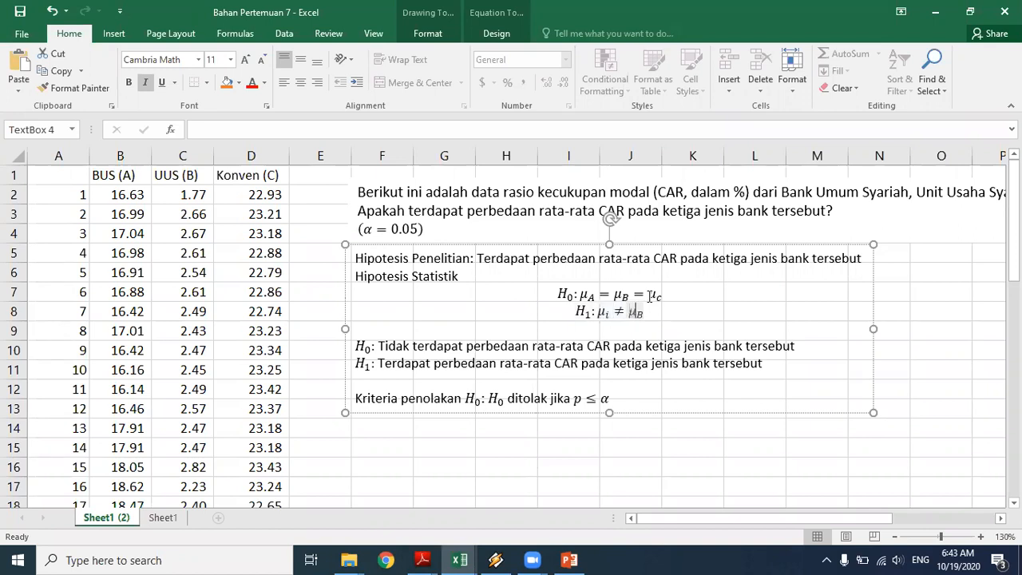
{"action": "key", "text": "Right"}
{"action": "key", "text": "BackSpace"}
{"action": "type", "text": "j"}
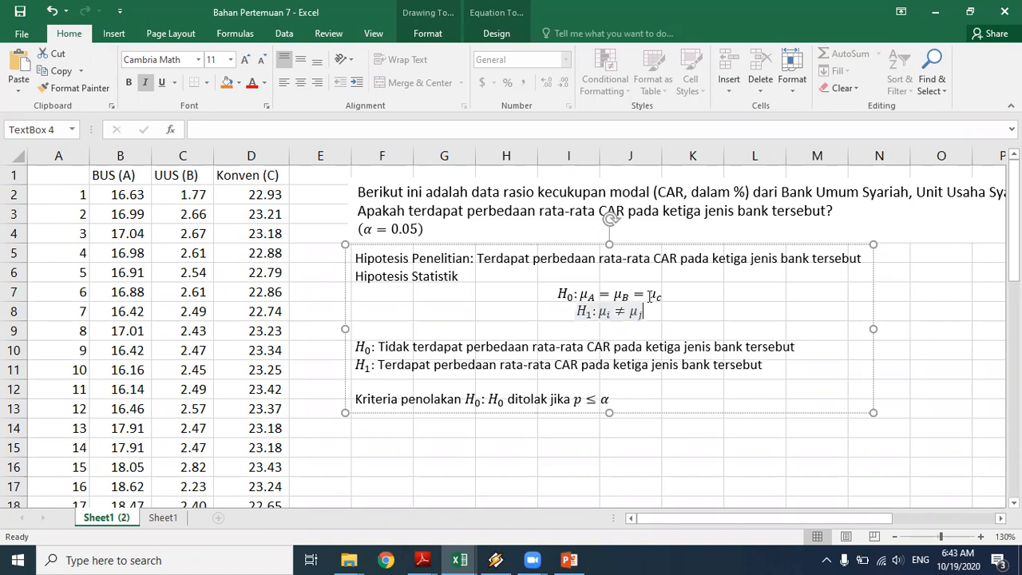
{"action": "type", "text": ";"}
{"action": "key", "text": "Right"}
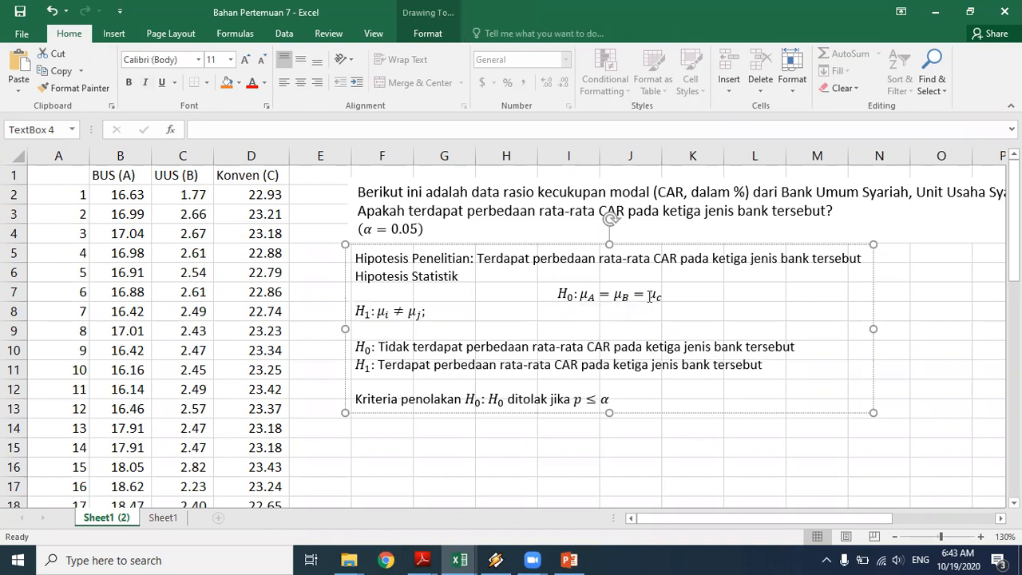
{"action": "key", "text": "BackSpace"}
{"action": "key", "text": "BackSpace"}
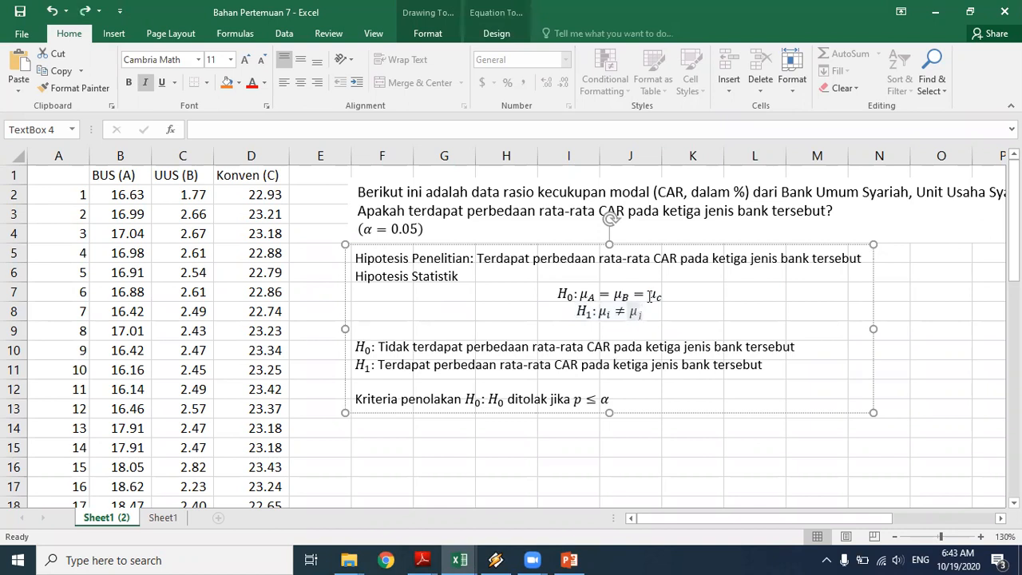
{"action": "type", "text": ";"}
{"action": "key", "text": "BackSpace"}
Step: Extend the H1 equation after μj with the condition "; i, j = A, B, atau C"
{"action": "key", "text": "BackSpace"}
{"action": "type", "text": "j; i"}
{"action": "key", "text": "BackSpace"}
{"action": "type", "text": "i,i"}
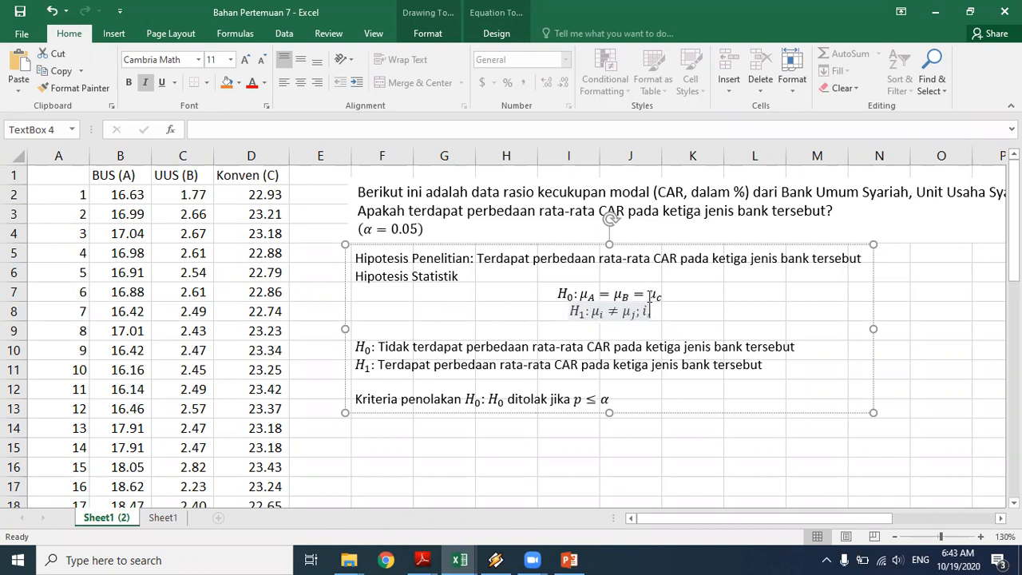
{"action": "type", "text": ", j "}
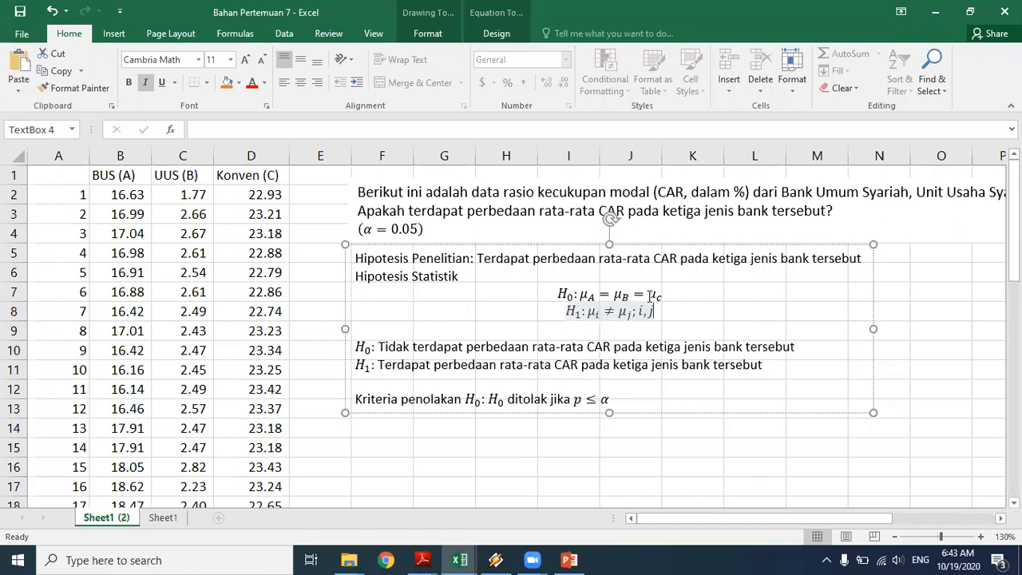
{"action": "type", "text": "= 1"}
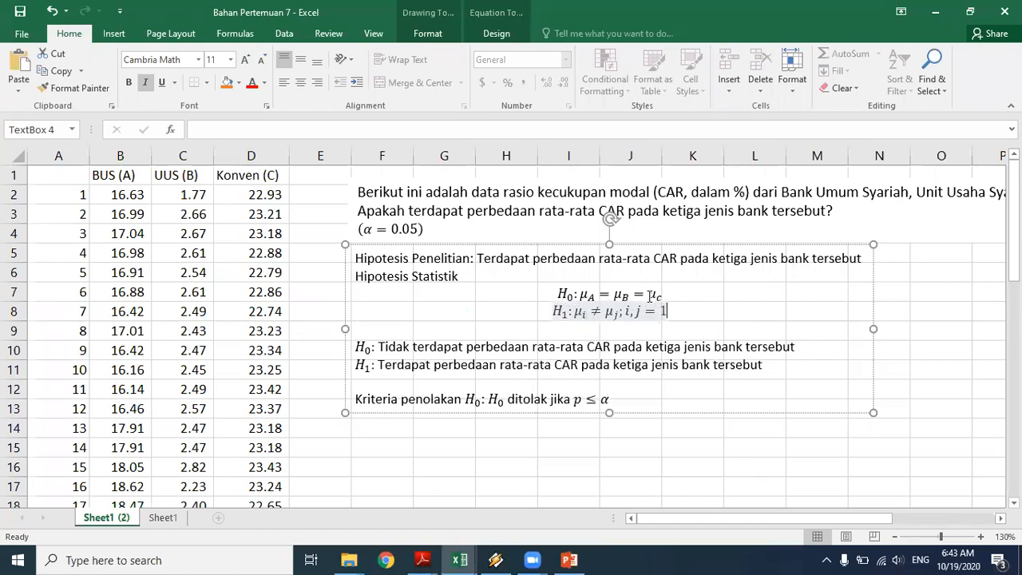
{"action": "key", "text": "BackSpace"}
{"action": "type", "text": "A,B"}
{"action": "key", "text": "BackSpace"}
{"action": "type", "text": "B"}
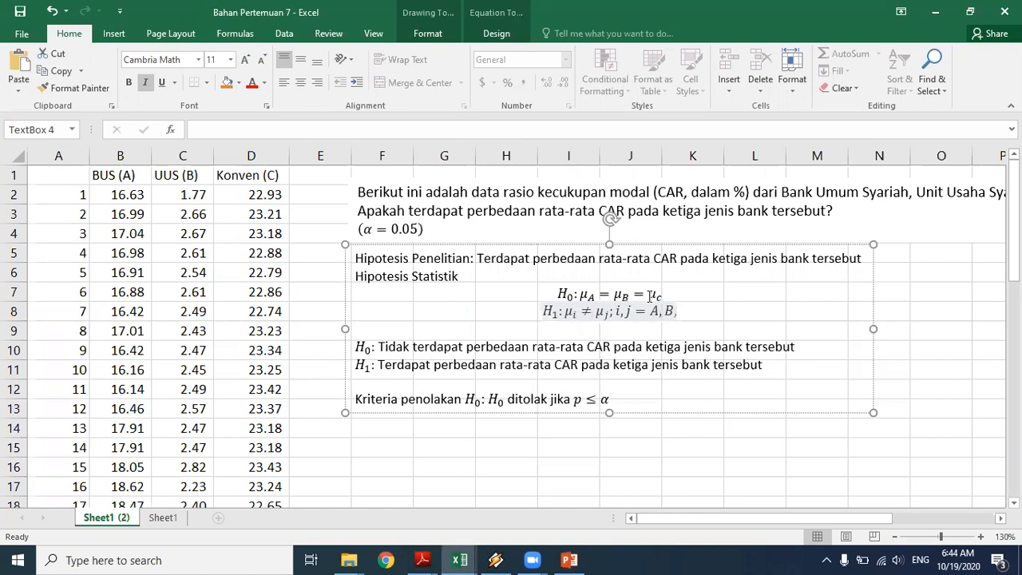
{"action": "type", "text": ",atau C"}
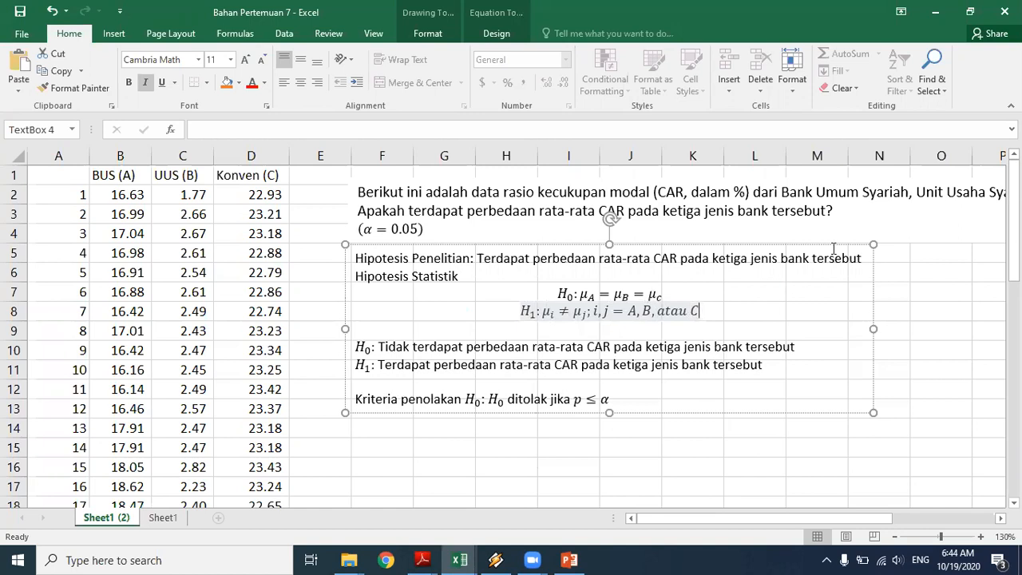
{"action": "left_click", "coordinate": [522, 313]}
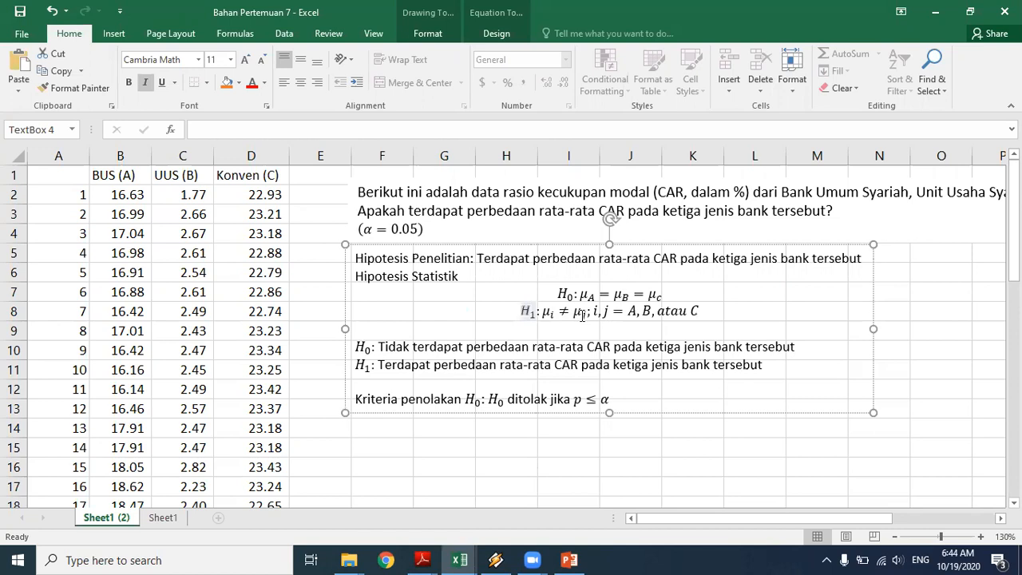
{"action": "left_click_drag", "start_coordinate": [524, 312], "coordinate": [692, 317]}
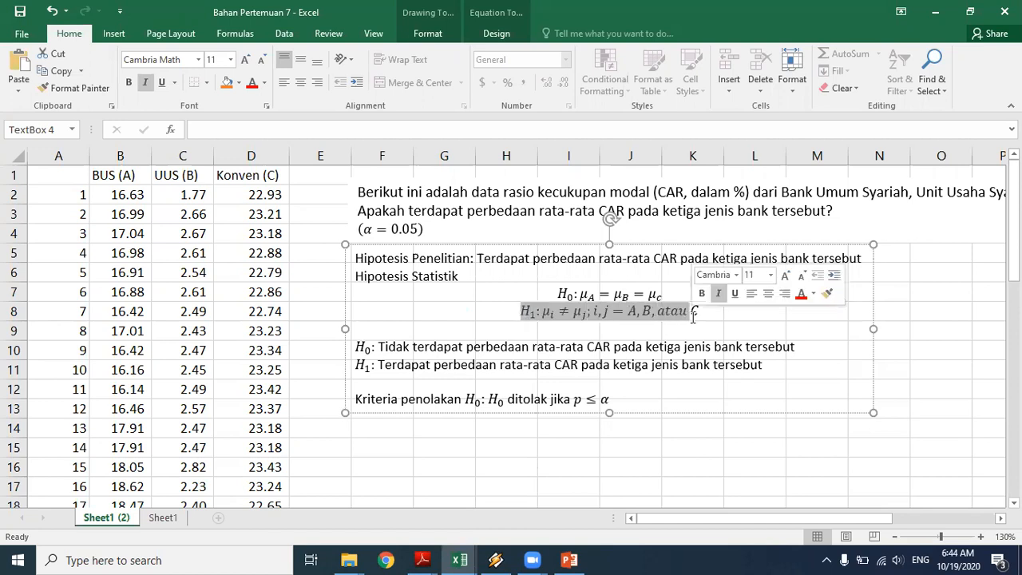
{"action": "left_click_drag", "start_coordinate": [562, 295], "coordinate": [660, 296]}
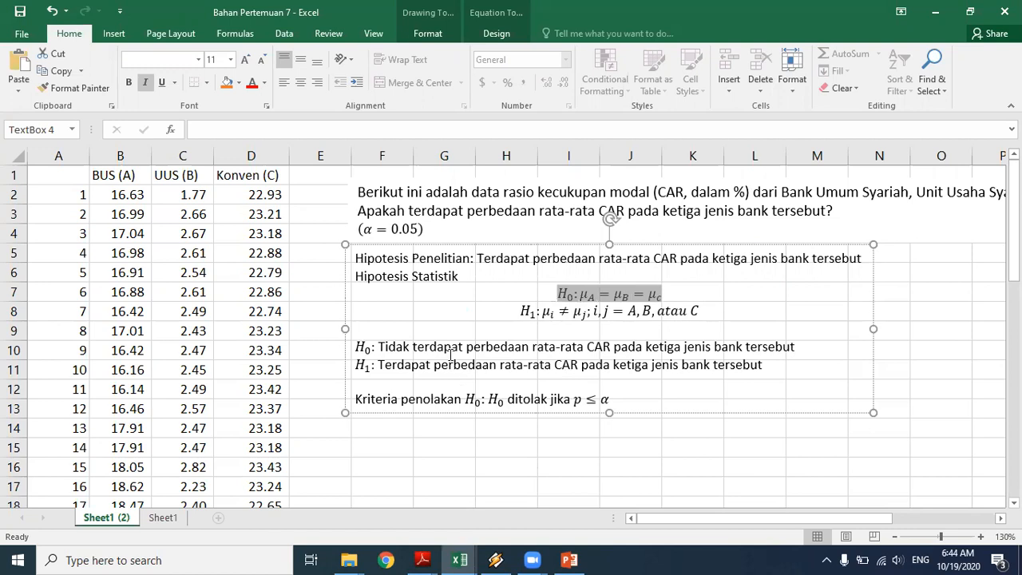
{"action": "left_click", "coordinate": [404, 399]}
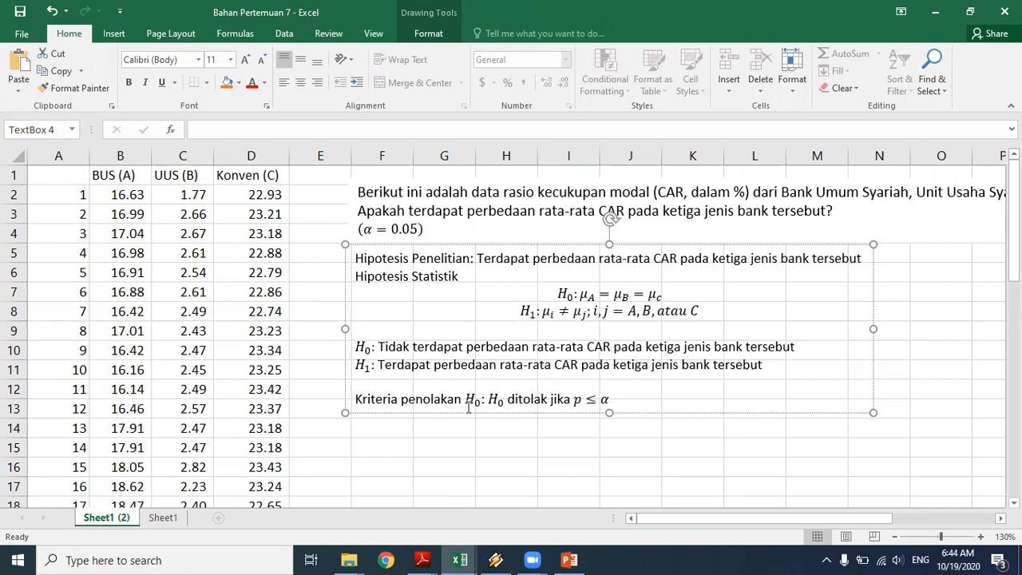
Step: Set up a single-factor ANOVA on the input range B1:D47, treating the first row as labels
{"action": "left_click", "coordinate": [393, 427]}
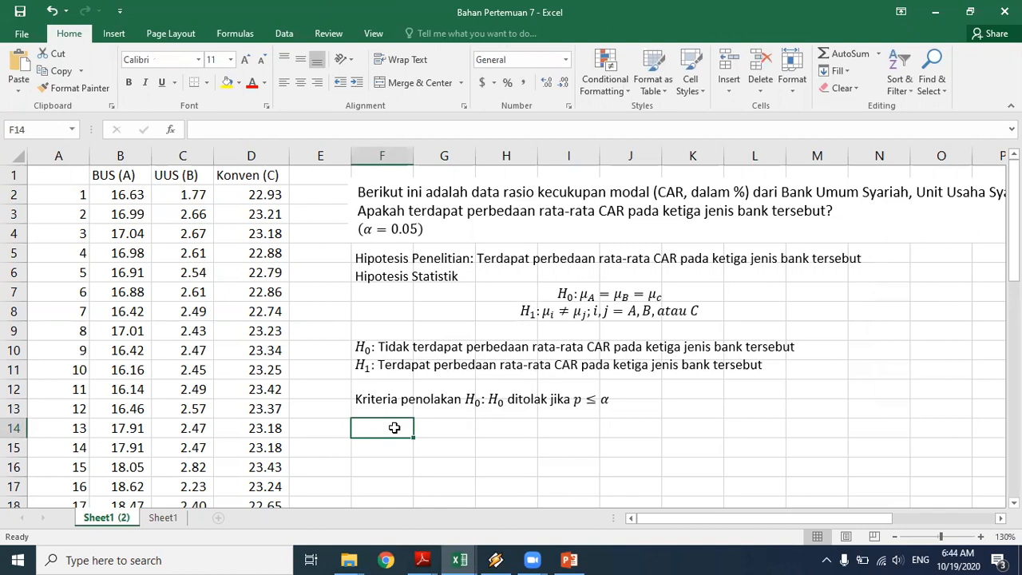
{"action": "left_click", "coordinate": [285, 35]}
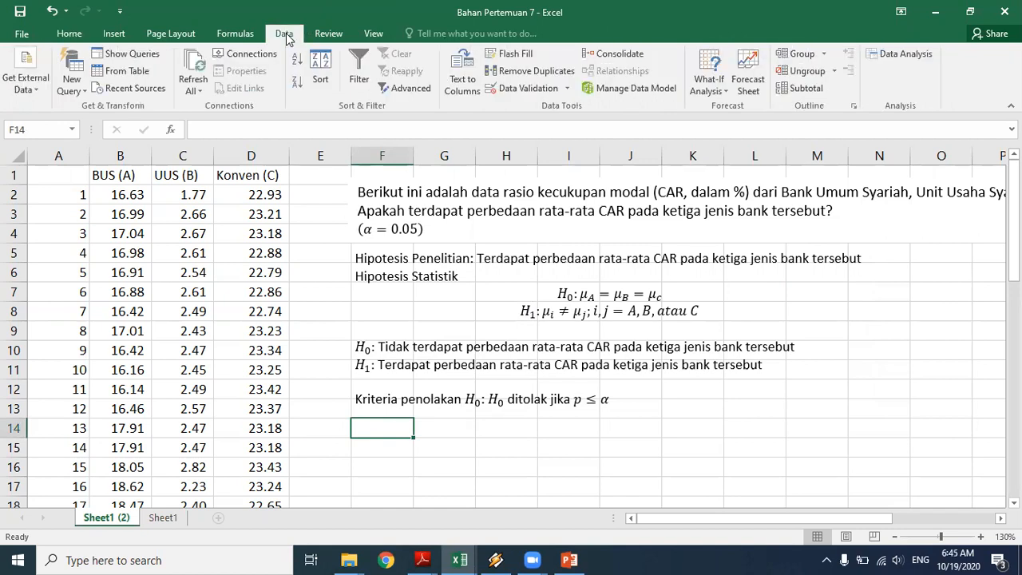
{"action": "left_click", "coordinate": [879, 54]}
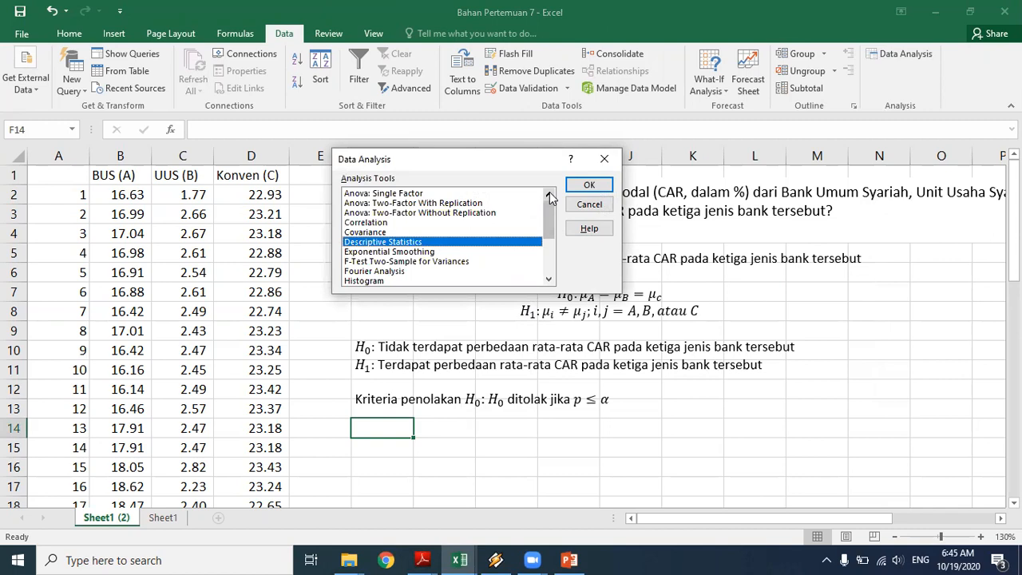
{"action": "left_click", "coordinate": [401, 194]}
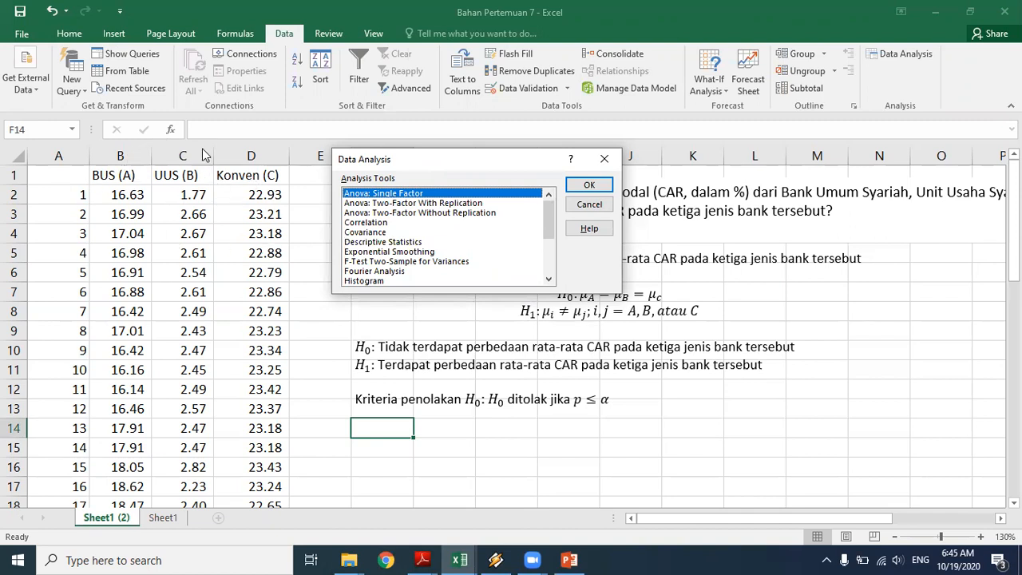
{"action": "left_click", "coordinate": [587, 189]}
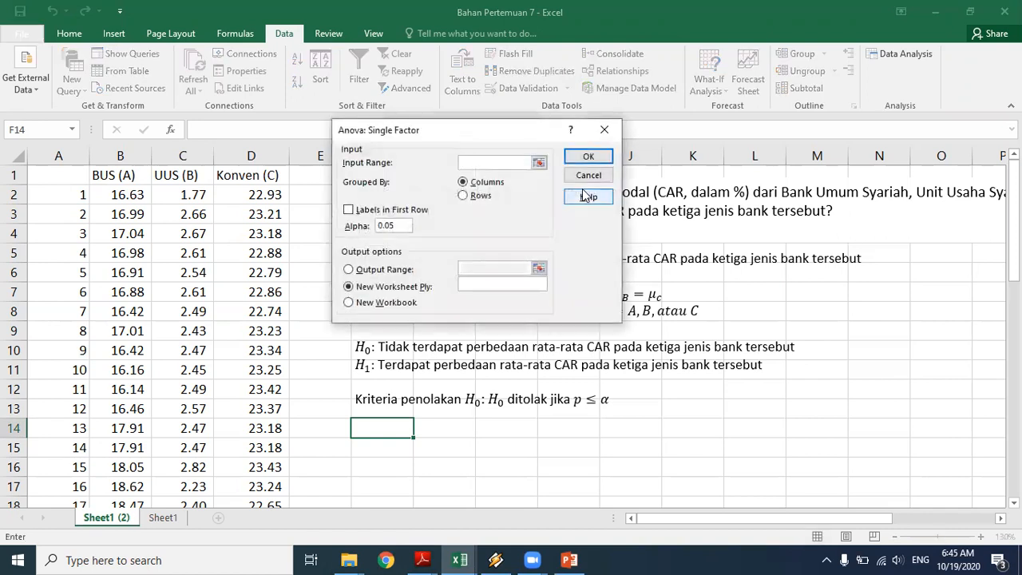
{"action": "left_click_drag", "start_coordinate": [496, 139], "coordinate": [589, 167]}
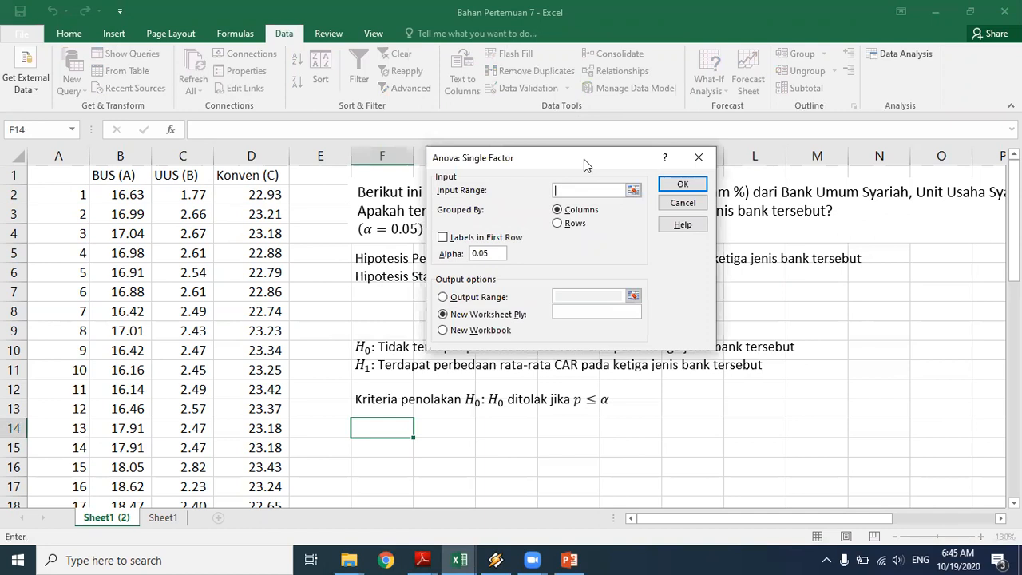
{"action": "left_click", "coordinate": [109, 177]}
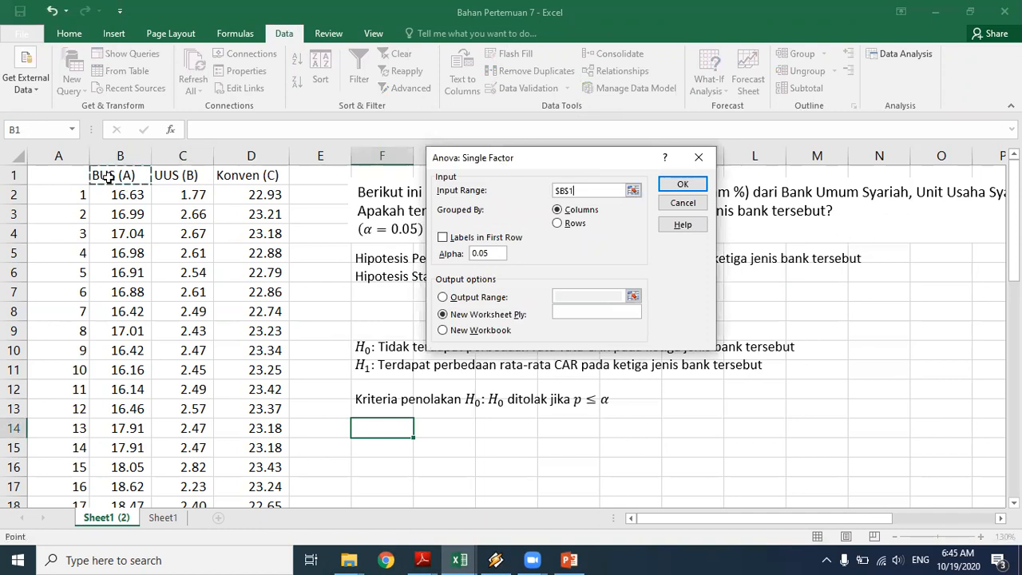
{"action": "key", "text": "shift+Right"}
{"action": "key", "text": "shift+Right"}
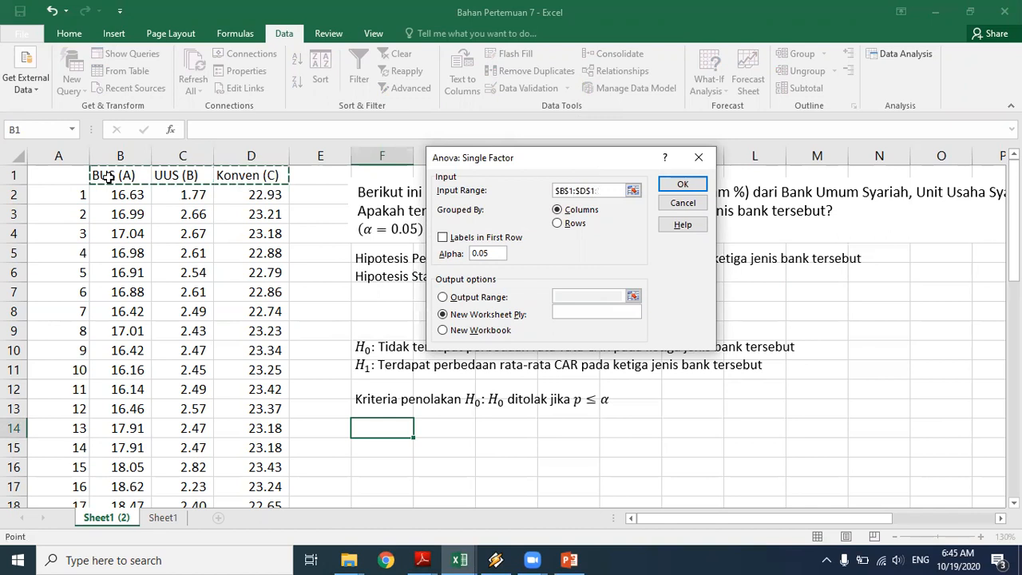
{"action": "key", "text": "ctrl+shift+Down"}
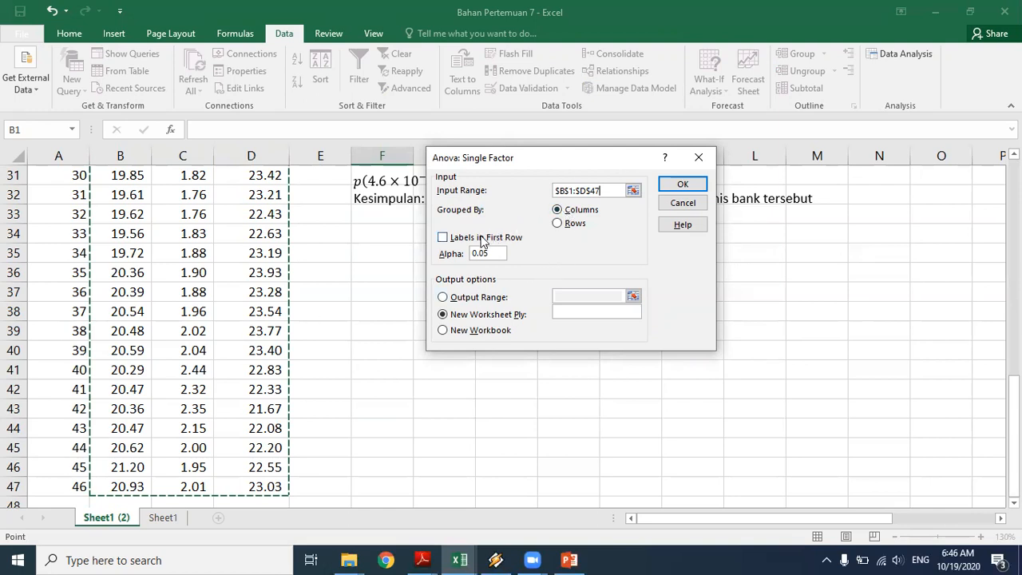
{"action": "left_click", "coordinate": [444, 239]}
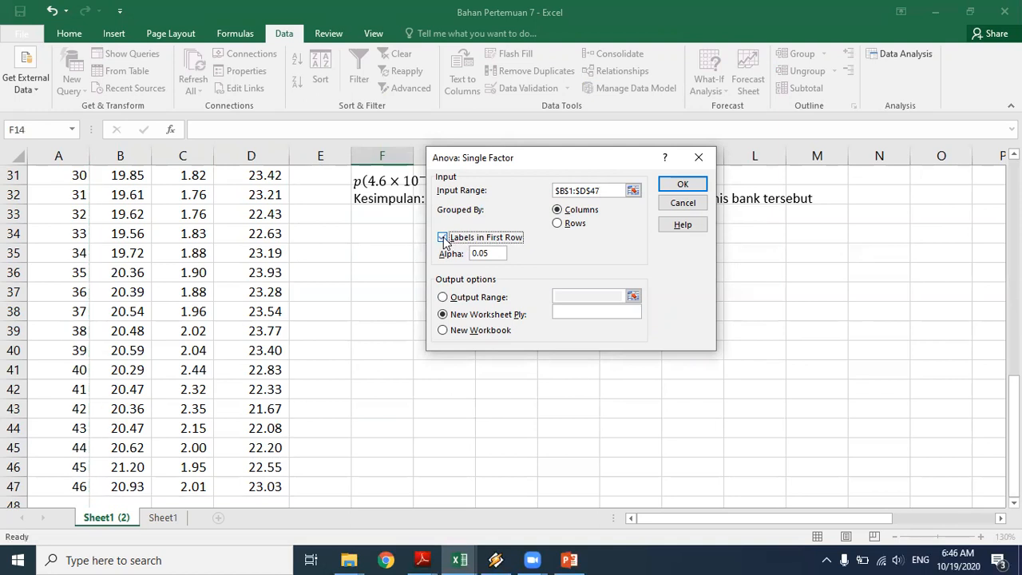
Step: Output the single-factor ANOVA results starting at cell F14, overwriting the existing data there
{"action": "left_click", "coordinate": [452, 293]}
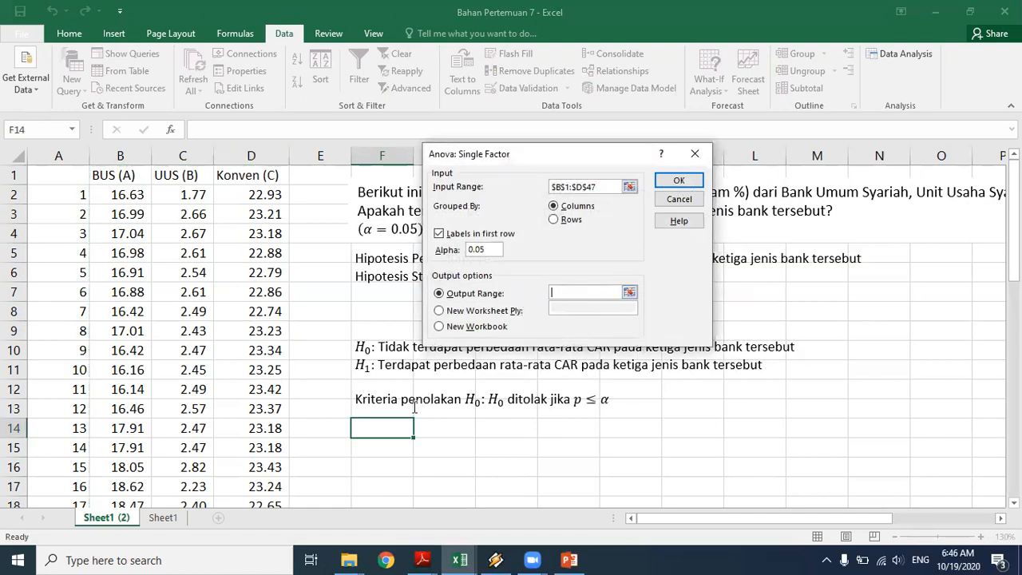
{"action": "left_click", "coordinate": [390, 425]}
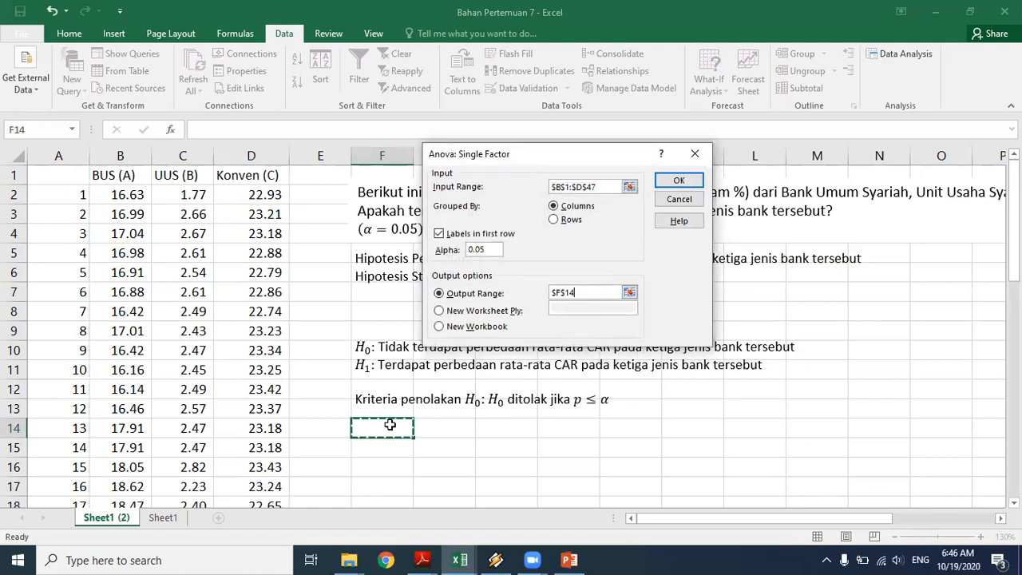
{"action": "left_click", "coordinate": [678, 182]}
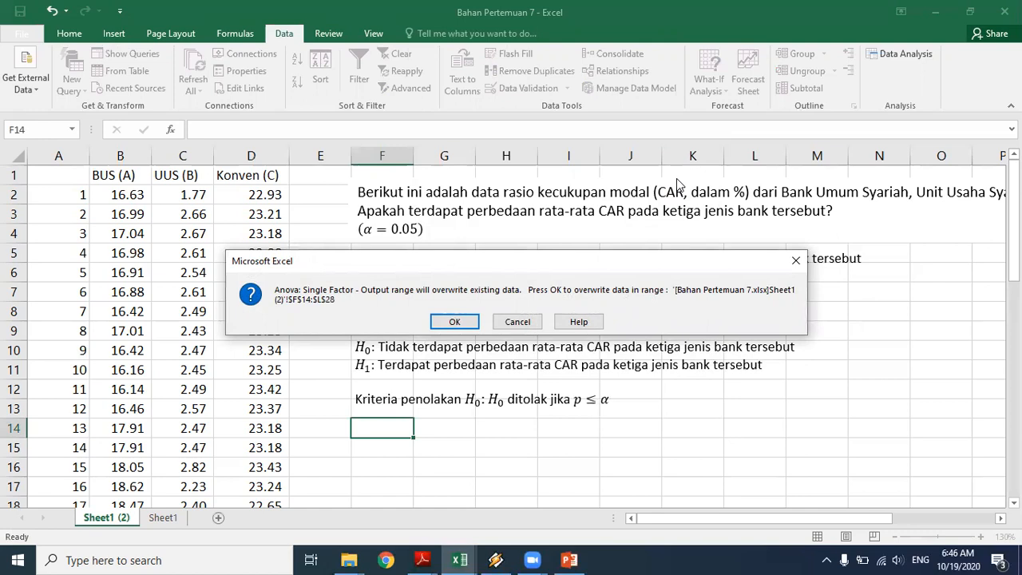
{"action": "left_click", "coordinate": [453, 320]}
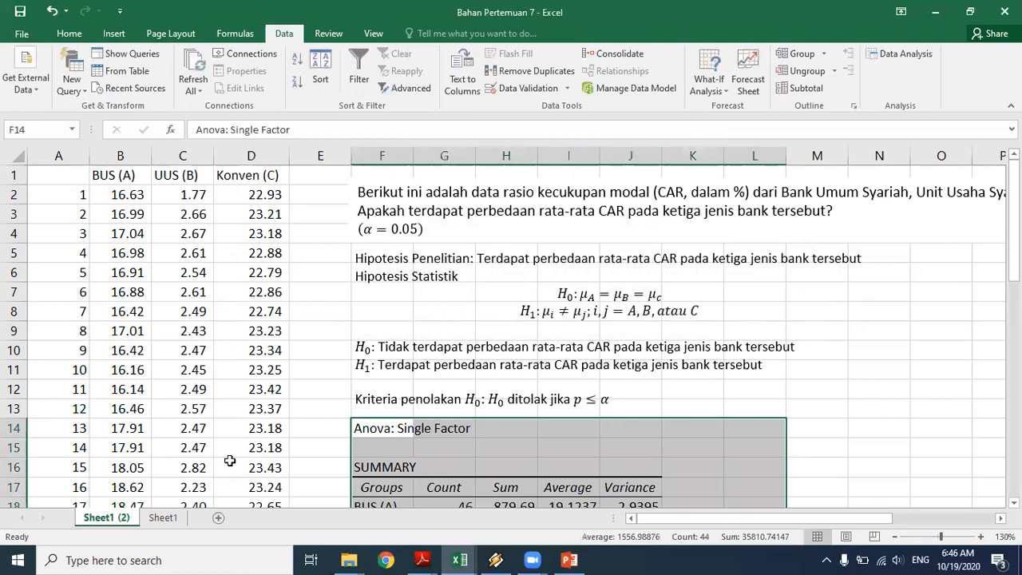
Step: Undo the last change to the ANOVA output table and compare the results with the version on Sheet1
{"action": "mouse_move", "coordinate": [1014, 232]}
{"action": "left_mouse_down"}
{"action": "mouse_move", "coordinate": [1014, 347]}
{"action": "mouse_move", "coordinate": [1014, 251]}
{"action": "left_mouse_up"}
{"action": "key", "text": "ctrl+z"}
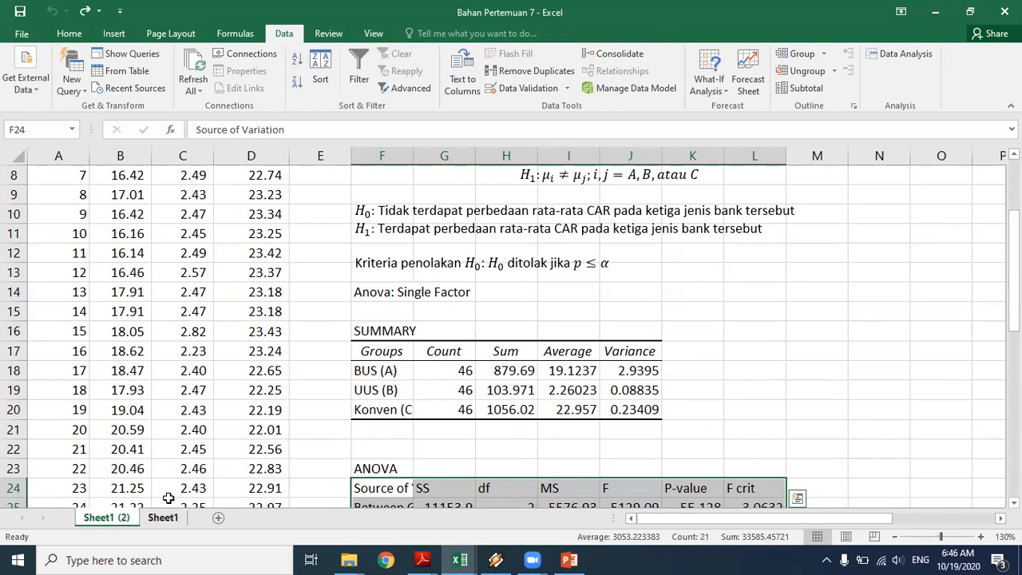
{"action": "key", "text": "ctrl+Page_Down"}
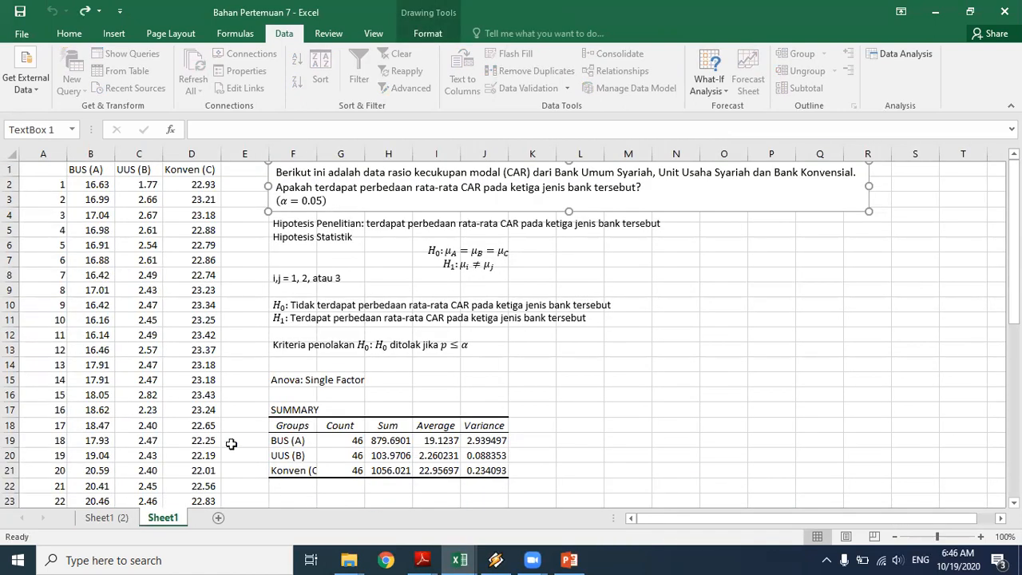
{"action": "left_click", "coordinate": [306, 393]}
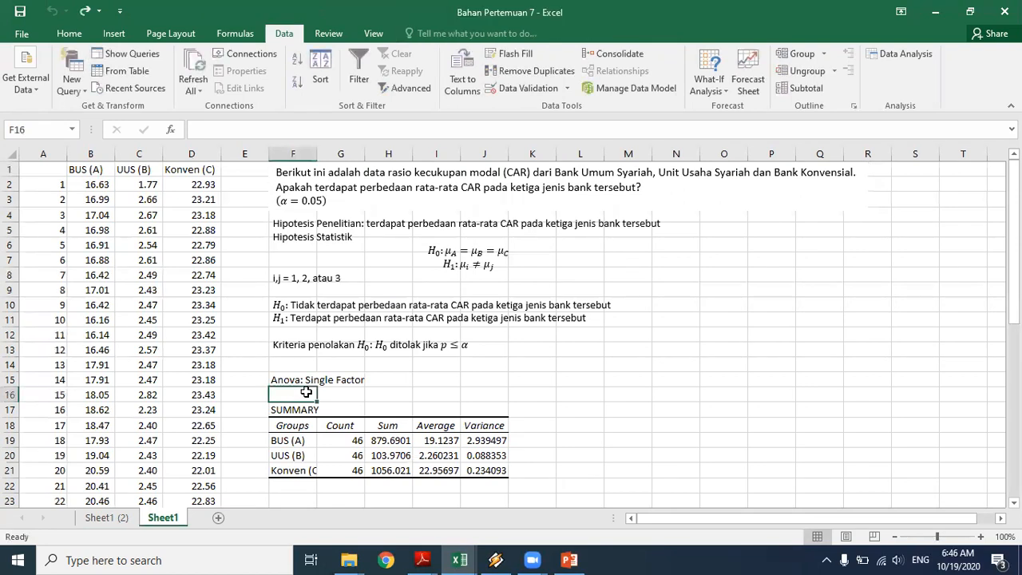
{"action": "left_click", "coordinate": [115, 520]}
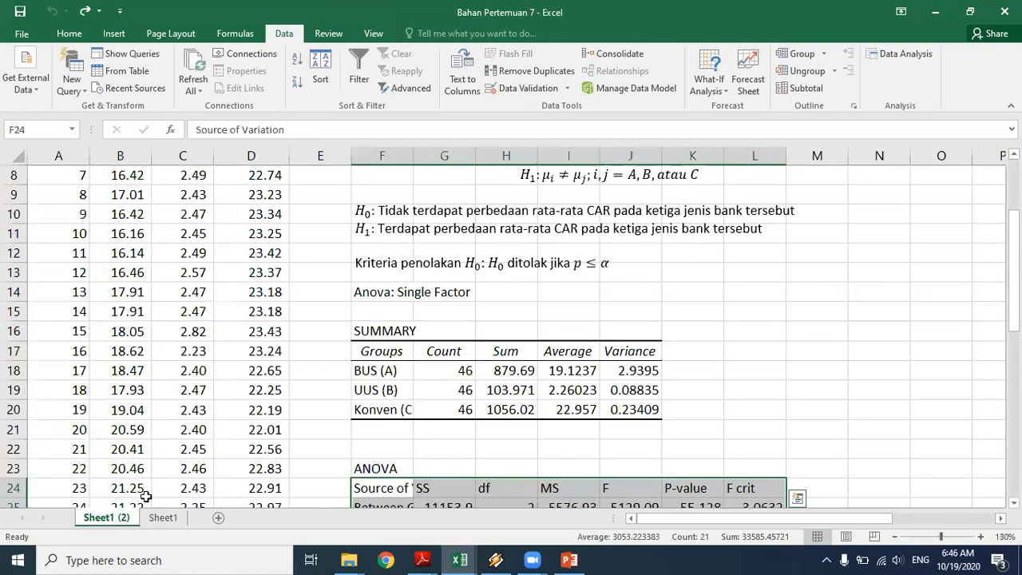
{"action": "left_click_drag", "start_coordinate": [1014, 297], "coordinate": [1014, 395]}
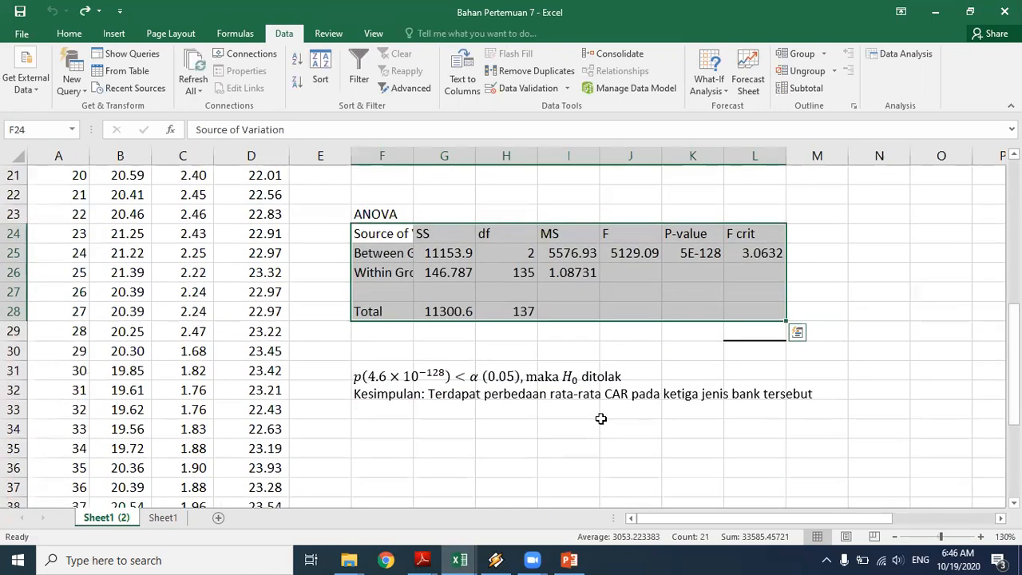
Step: Check the output on Sheet1 and delete the conclusion text box below the ANOVA table on Sheet1 (2)
{"action": "left_click", "coordinate": [609, 385]}
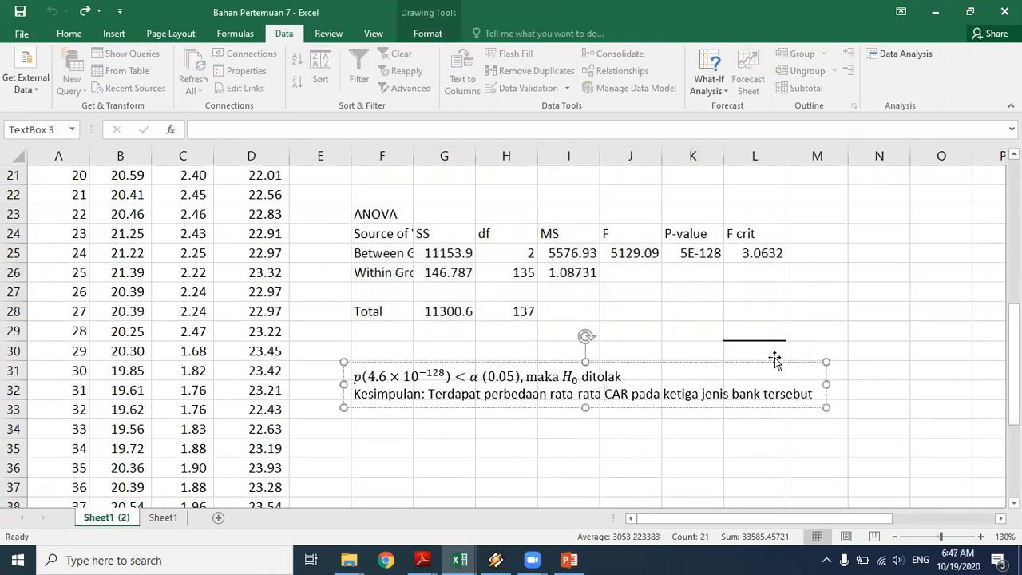
{"action": "left_click", "coordinate": [163, 518]}
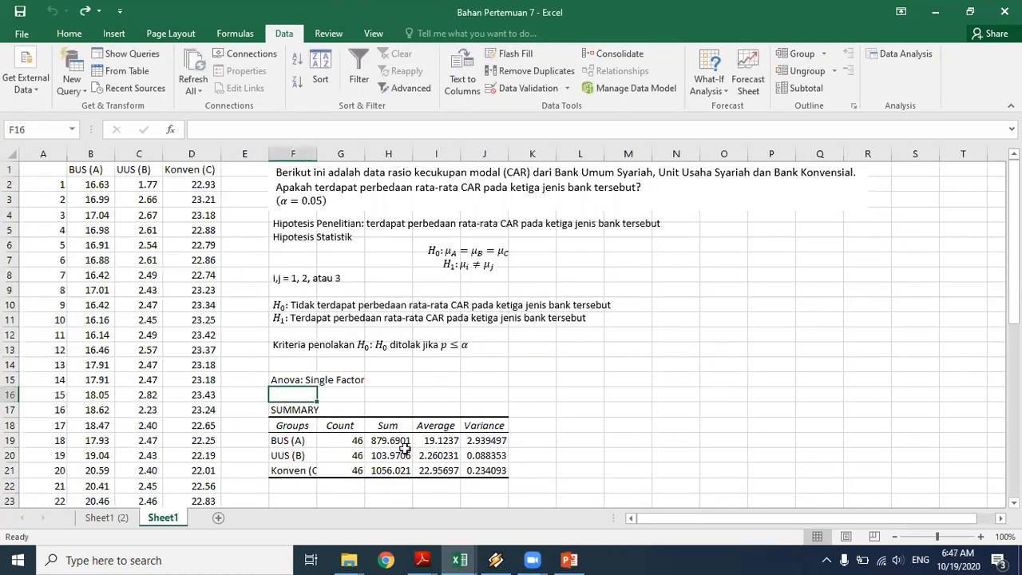
{"action": "mouse_move", "coordinate": [1015, 289]}
{"action": "left_mouse_down"}
{"action": "mouse_move", "coordinate": [1014, 319]}
{"action": "mouse_move", "coordinate": [1014, 289]}
{"action": "left_mouse_up"}
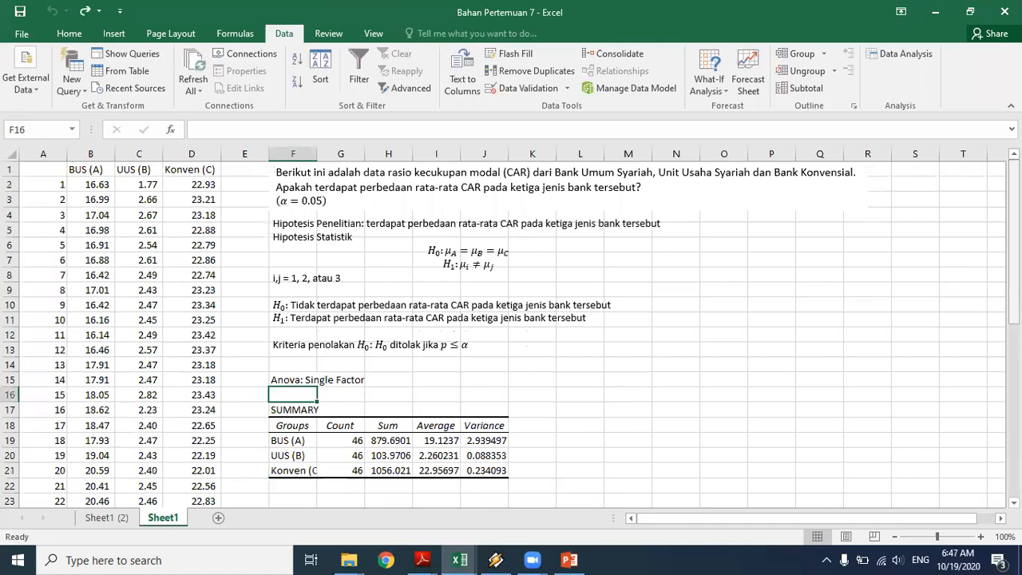
{"action": "left_click", "coordinate": [107, 517]}
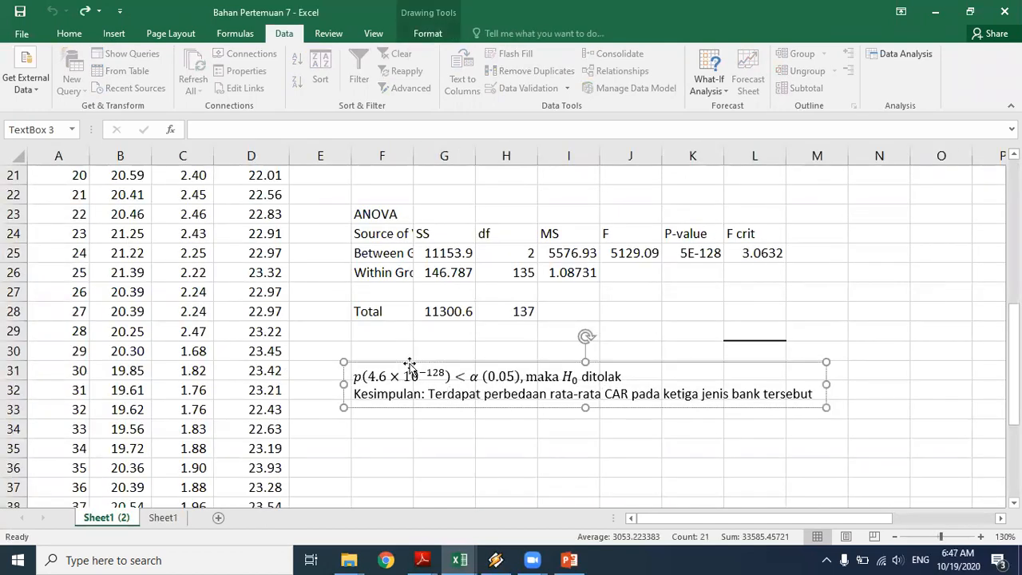
{"action": "key", "text": "Delete"}
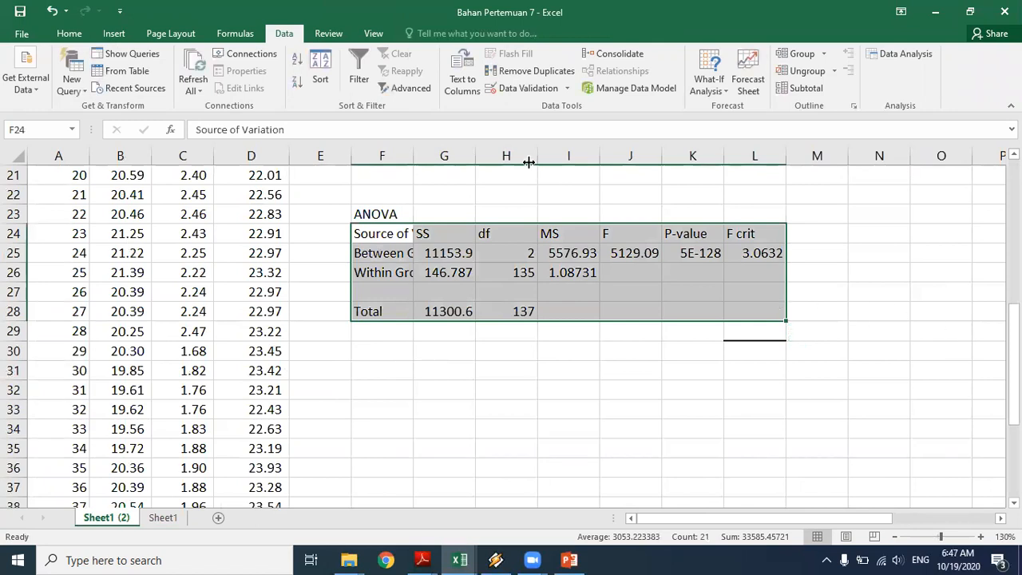
{"action": "left_click", "coordinate": [49, 8]}
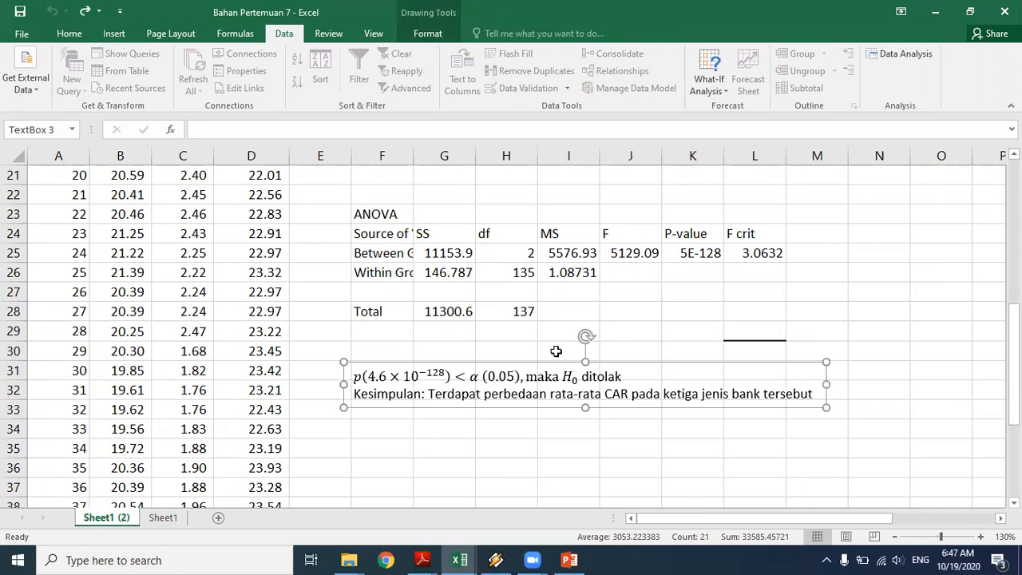
{"action": "key", "text": "ctrl+y"}
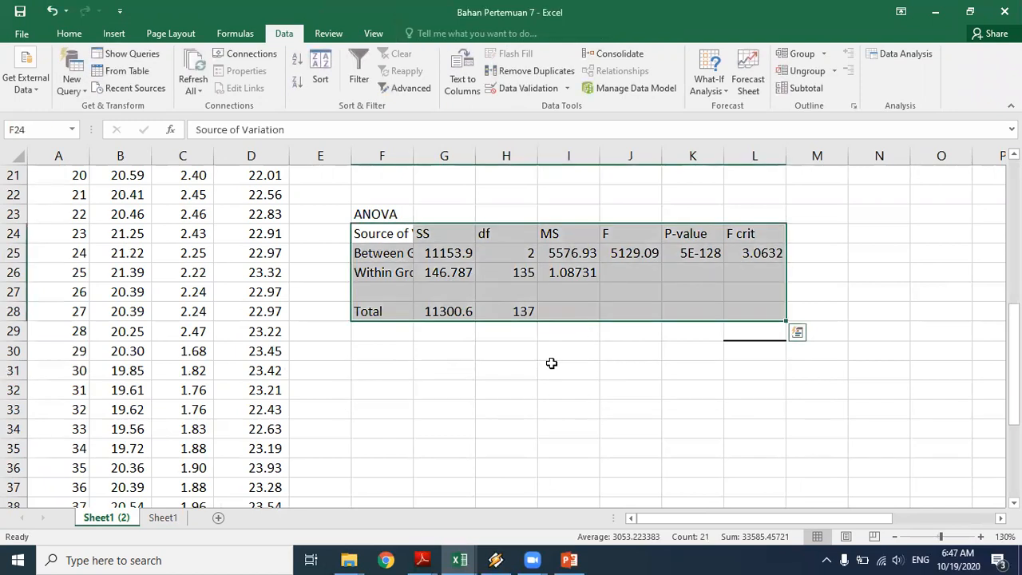
Step: Clear the contents and remove all borders of the old ANOVA output in the range F14:L36
{"action": "left_click_drag", "start_coordinate": [1013, 361], "coordinate": [1013, 263]}
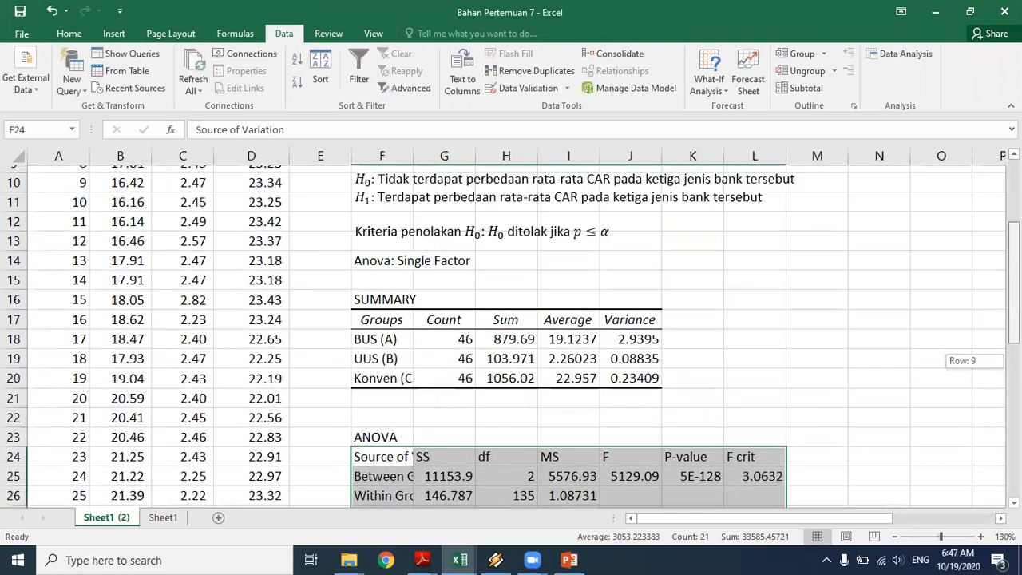
{"action": "left_click", "coordinate": [414, 271]}
{"action": "left_click_drag", "start_coordinate": [376, 249], "coordinate": [773, 486]}
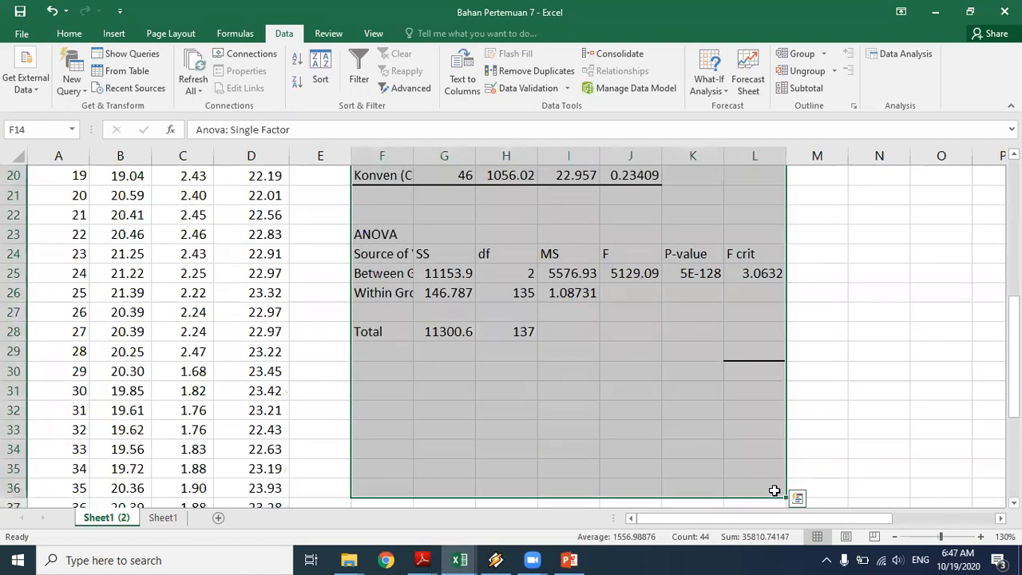
{"action": "key", "text": "Delete"}
{"action": "scroll", "coordinate": [773, 486], "scroll_direction": "up", "scroll_amount": 5}
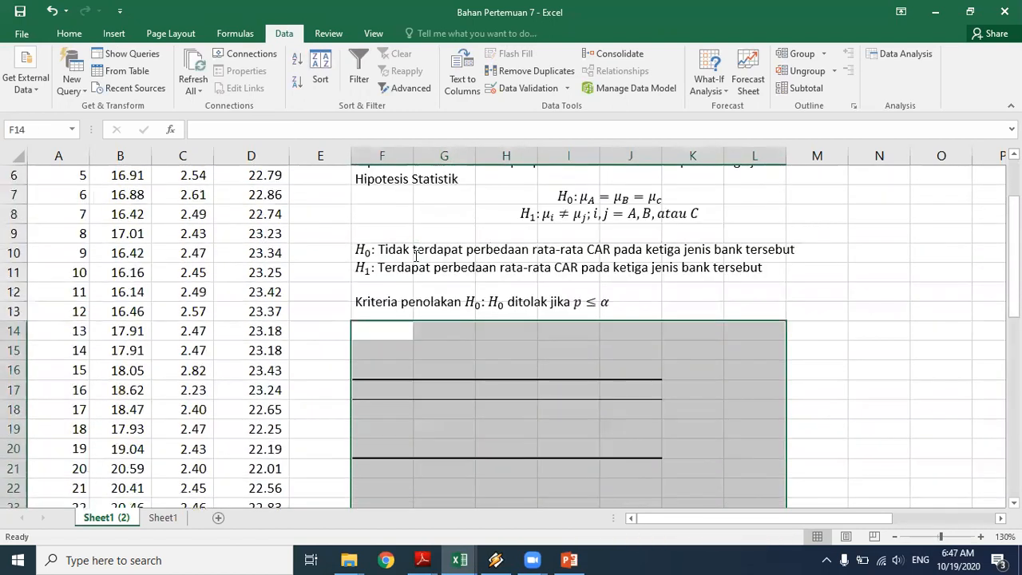
{"action": "left_click", "coordinate": [69, 33]}
{"action": "left_click", "coordinate": [206, 83]}
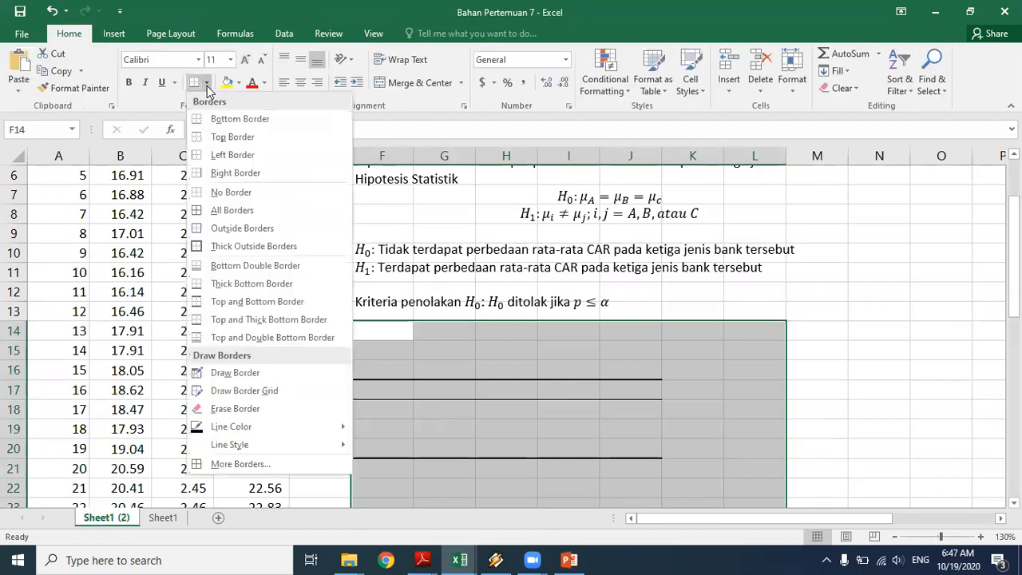
{"action": "left_click", "coordinate": [230, 192]}
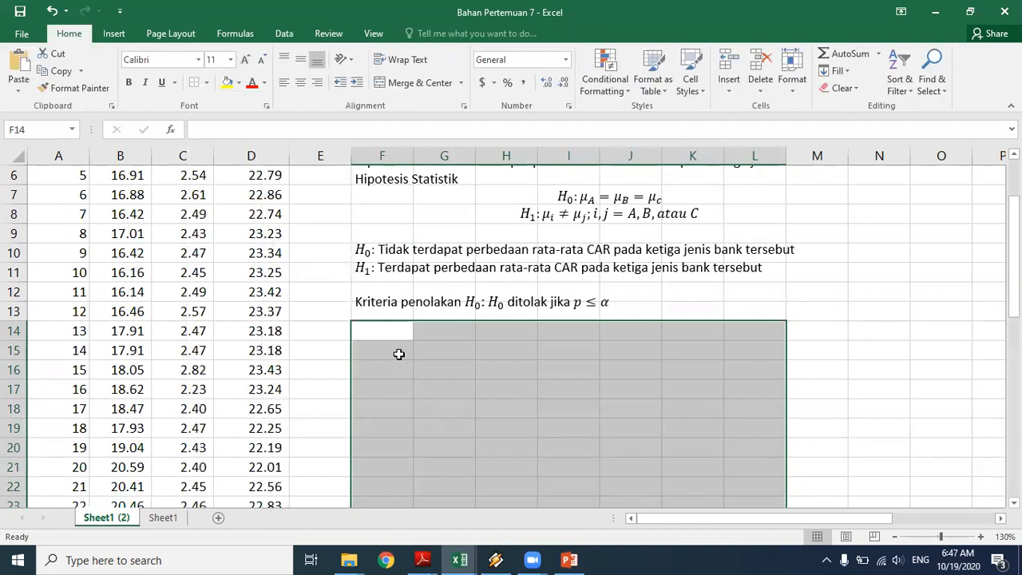
Step: Rerun the single-factor ANOVA on B1:D47 with labels in the first row and alpha 0.05, outputting the results at F14
{"action": "left_click", "coordinate": [385, 327]}
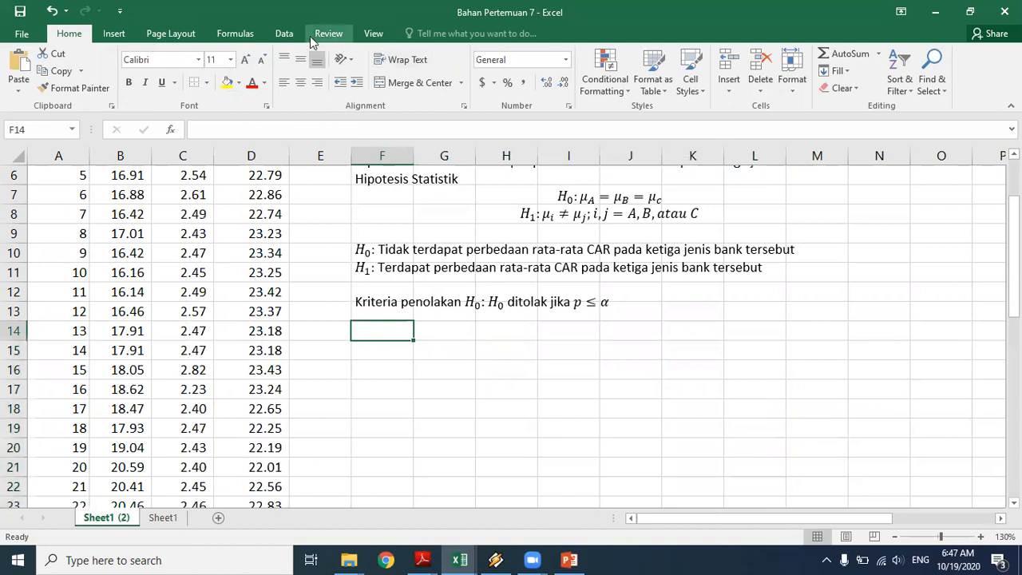
{"action": "left_click", "coordinate": [285, 34]}
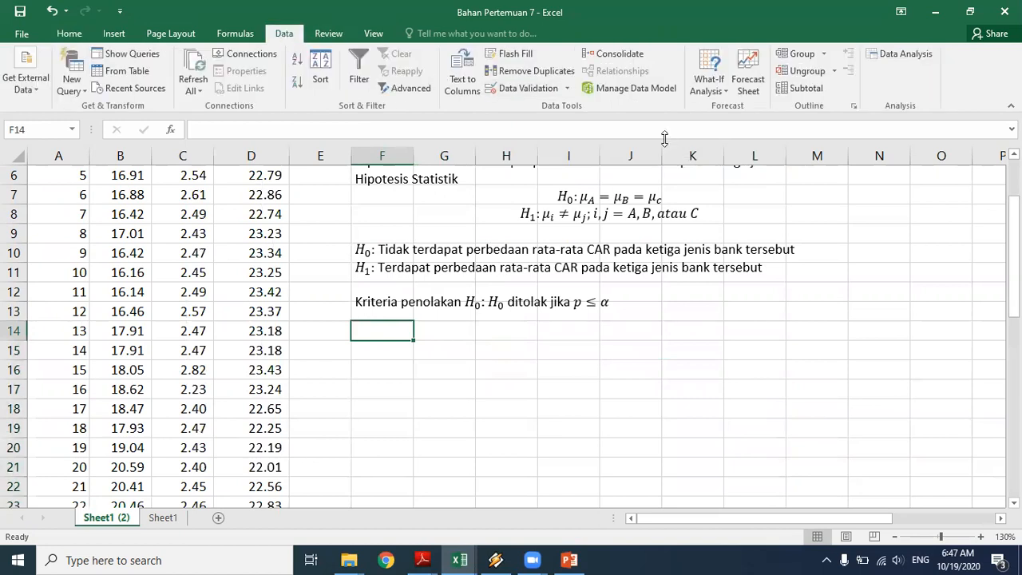
{"action": "left_click", "coordinate": [901, 53]}
{"action": "left_click", "coordinate": [679, 209]}
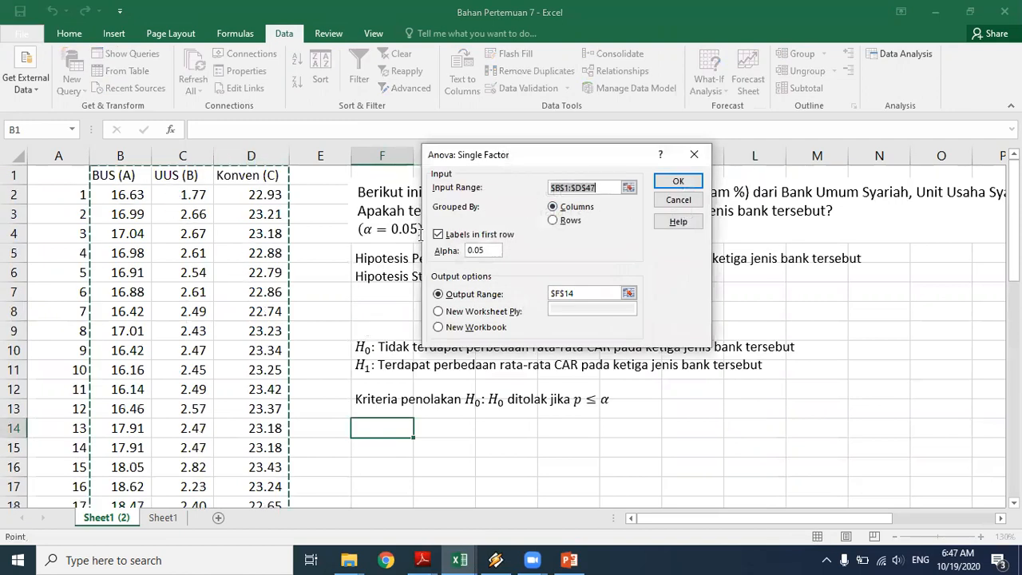
{"action": "left_click", "coordinate": [581, 294]}
{"action": "left_click", "coordinate": [390, 432]}
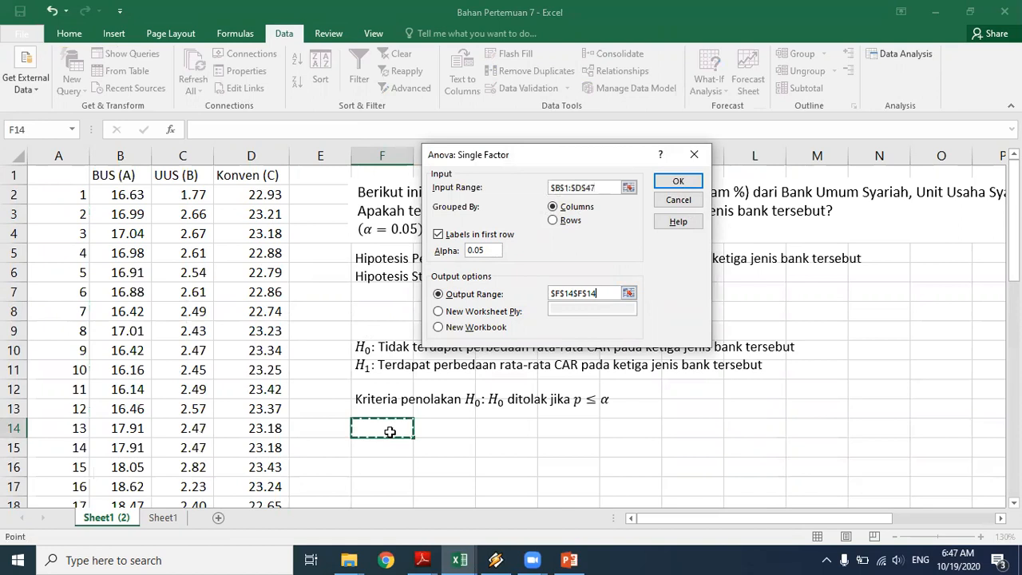
{"action": "key", "text": "BackSpace"}
{"action": "key", "text": "BackSpace"}
{"action": "key", "text": "BackSpace"}
{"action": "key", "text": "BackSpace"}
{"action": "key", "text": "BackSpace"}
{"action": "key", "text": "BackSpace"}
{"action": "key", "text": "BackSpace"}
{"action": "key", "text": "BackSpace"}
{"action": "key", "text": "BackSpace"}
{"action": "key", "text": "BackSpace"}
{"action": "left_click", "coordinate": [390, 432]}
{"action": "left_click", "coordinate": [671, 179]}
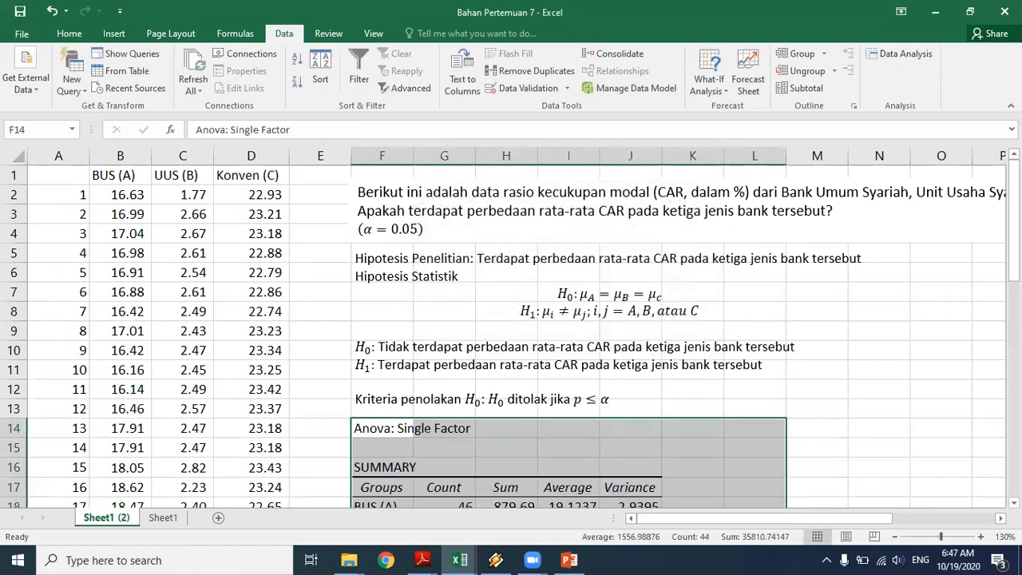
Step: Examine the sum and average CAR of the three bank groups in the SUMMARY table, comparing the averages with each other
{"action": "left_click_drag", "start_coordinate": [1014, 231], "coordinate": [1014, 276]}
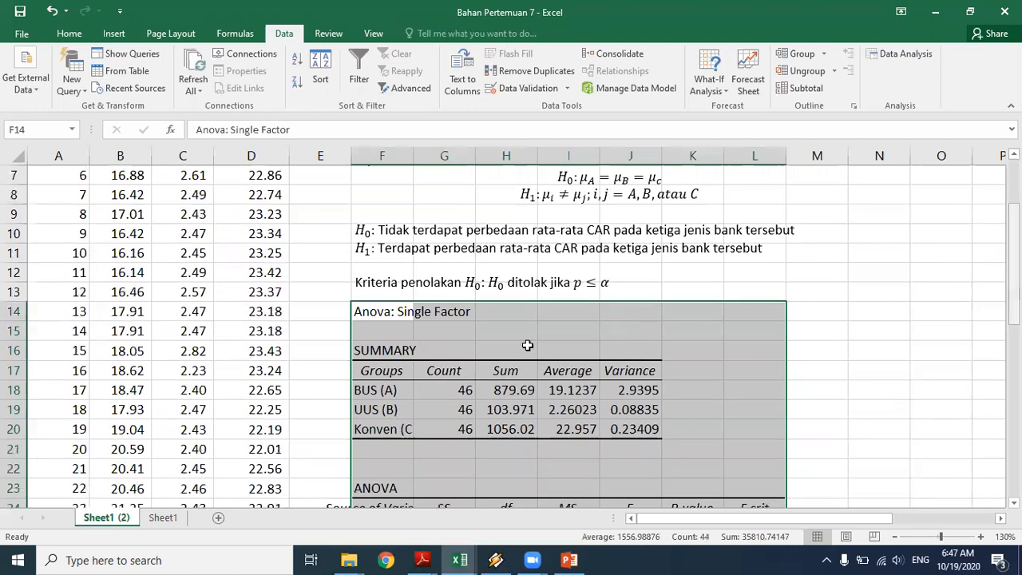
{"action": "left_click", "coordinate": [395, 332]}
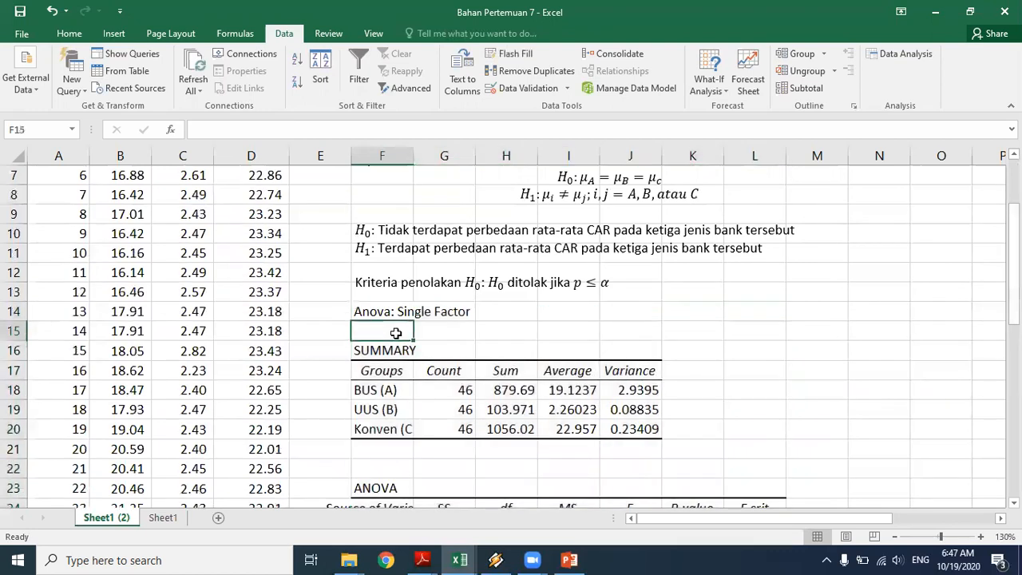
{"action": "left_click", "coordinate": [485, 383]}
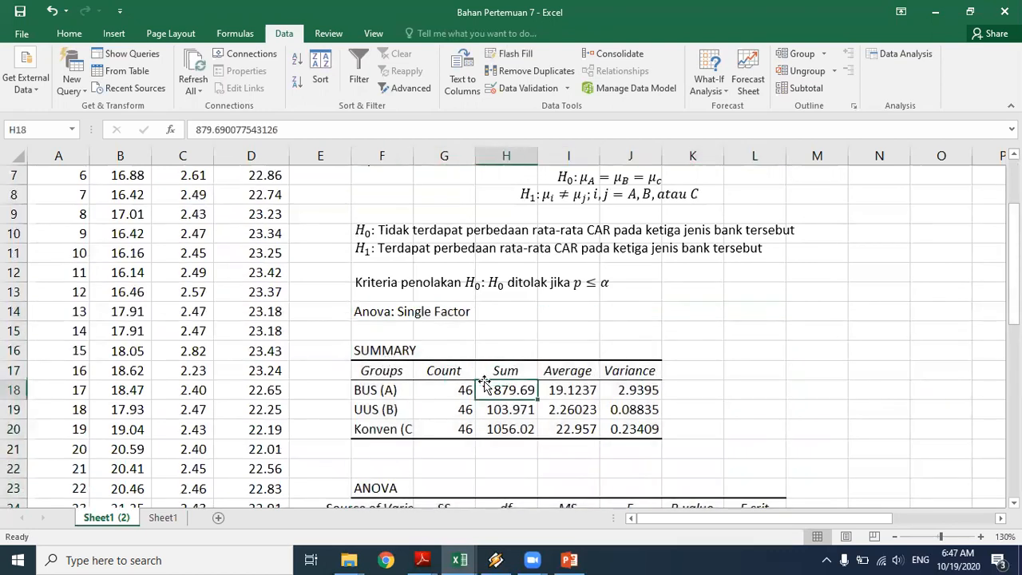
{"action": "key", "text": "Right"}
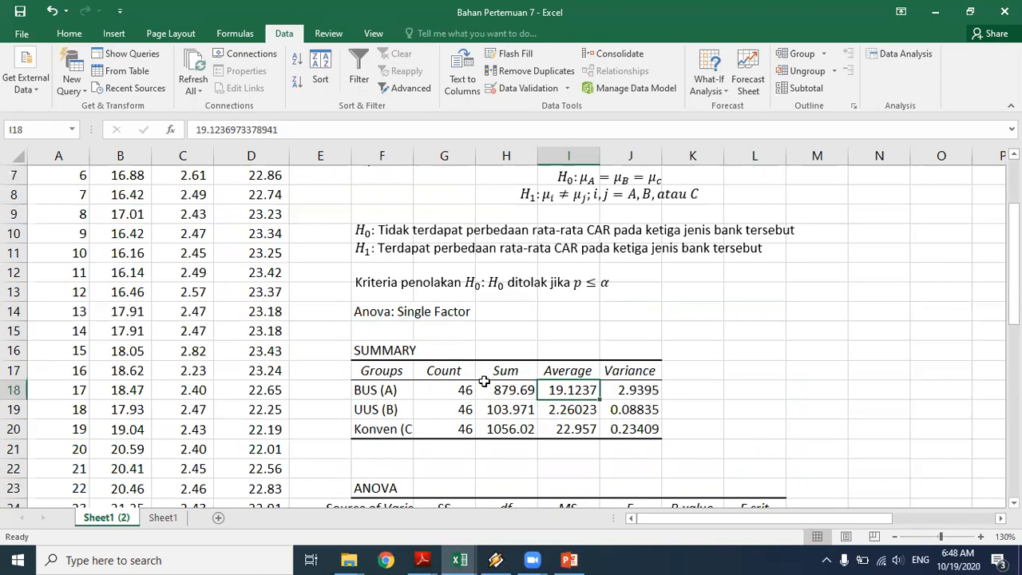
{"action": "key", "text": "Down"}
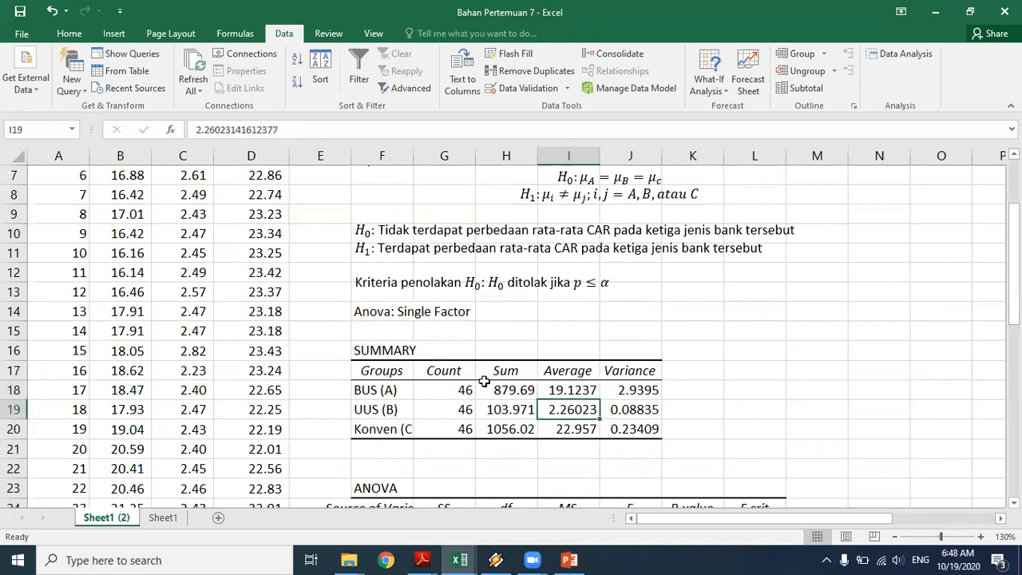
{"action": "key", "text": "Down"}
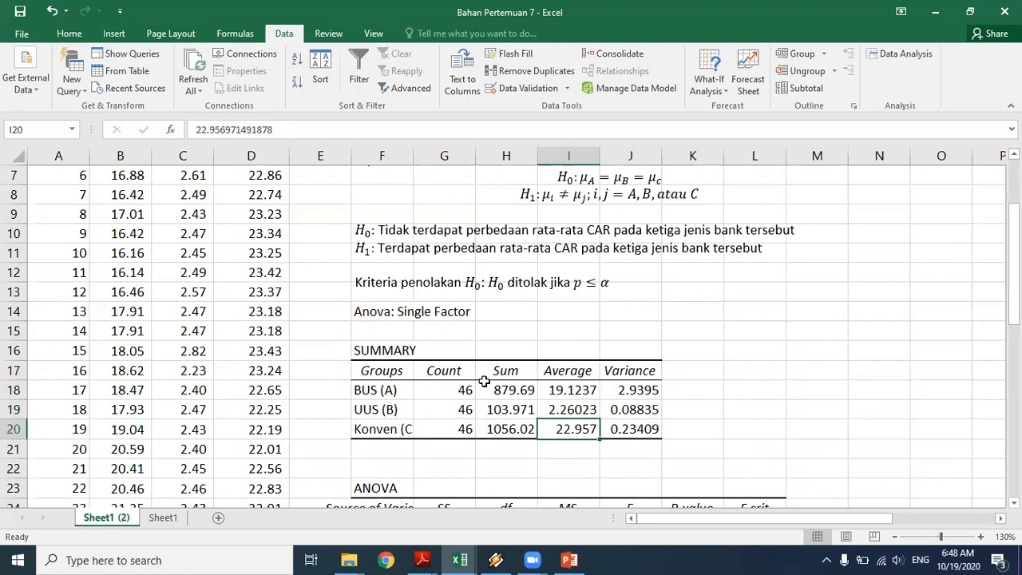
{"action": "key", "text": "Up"}
{"action": "key", "text": "Up"}
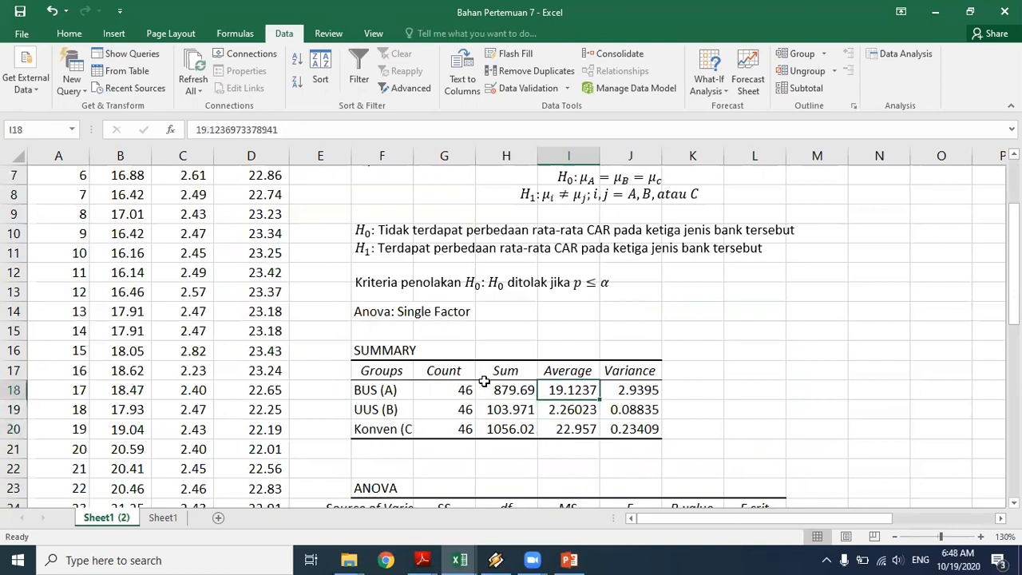
{"action": "key", "text": "Down"}
{"action": "key", "text": "Up"}
{"action": "key", "text": "Down"}
{"action": "key", "text": "Down"}
{"action": "key", "text": "Up"}
{"action": "key", "text": "Up"}
{"action": "key", "text": "Down"}
{"action": "key", "text": "Down"}
{"action": "key", "text": "Up"}
{"action": "key", "text": "Up"}
{"action": "key", "text": "Down"}
{"action": "key", "text": "Down"}
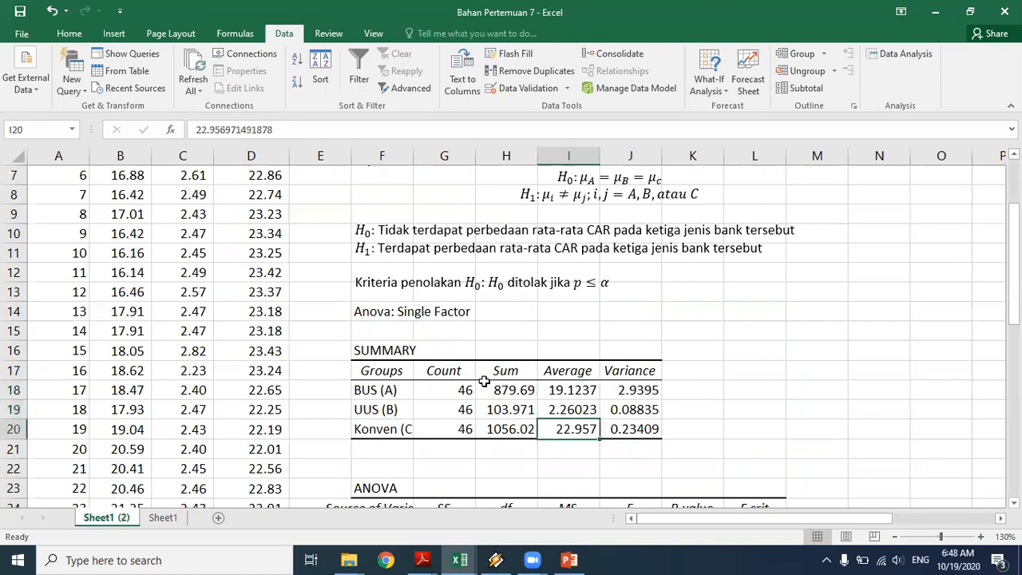
{"action": "key", "text": "Up"}
{"action": "key", "text": "Up"}
{"action": "key", "text": "Down"}
{"action": "key", "text": "Down"}
Step: Examine the MS, F and P-value results in the ANOVA table, reading the exact P-value for the between-groups row
{"action": "key", "text": "Down"}
{"action": "key", "text": "Down"}
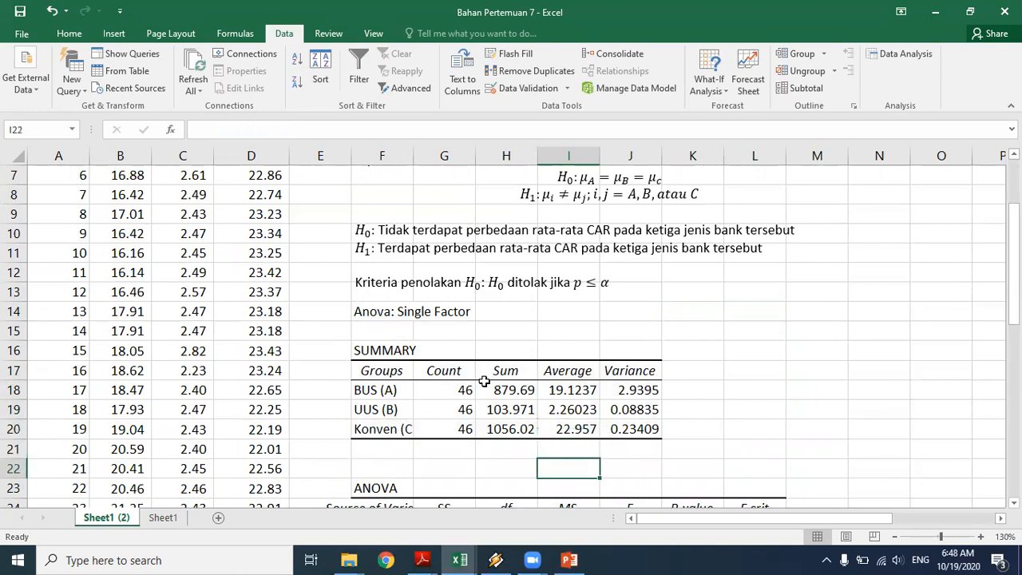
{"action": "key", "text": "Down"}
{"action": "key", "text": "Down"}
{"action": "key", "text": "Down"}
{"action": "key", "text": "Down"}
{"action": "key", "text": "Down"}
{"action": "key", "text": "Down"}
{"action": "key", "text": "Down"}
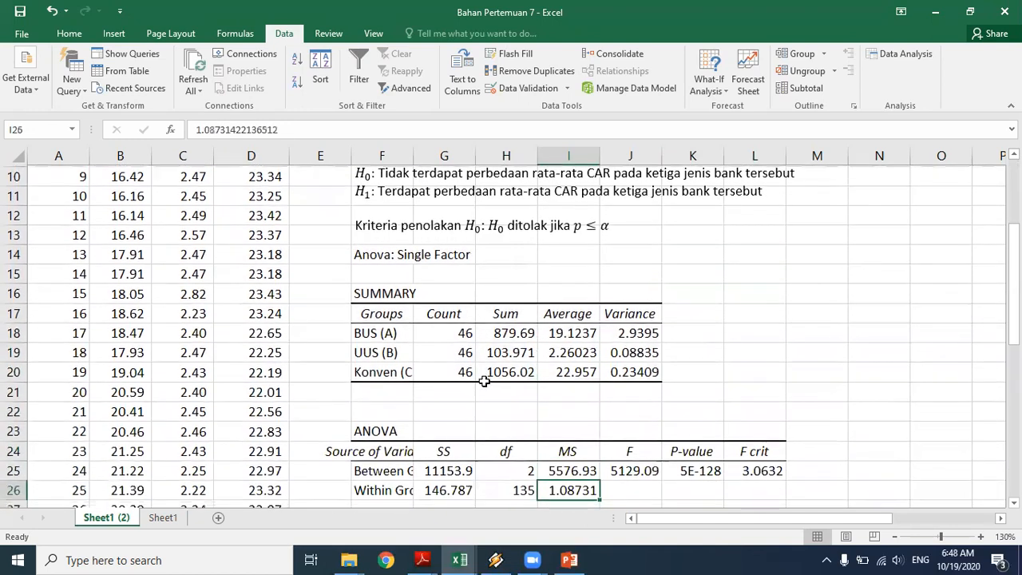
{"action": "key", "text": "Up"}
{"action": "key", "text": "Up"}
{"action": "key", "text": "Up"}
{"action": "key", "text": "Up"}
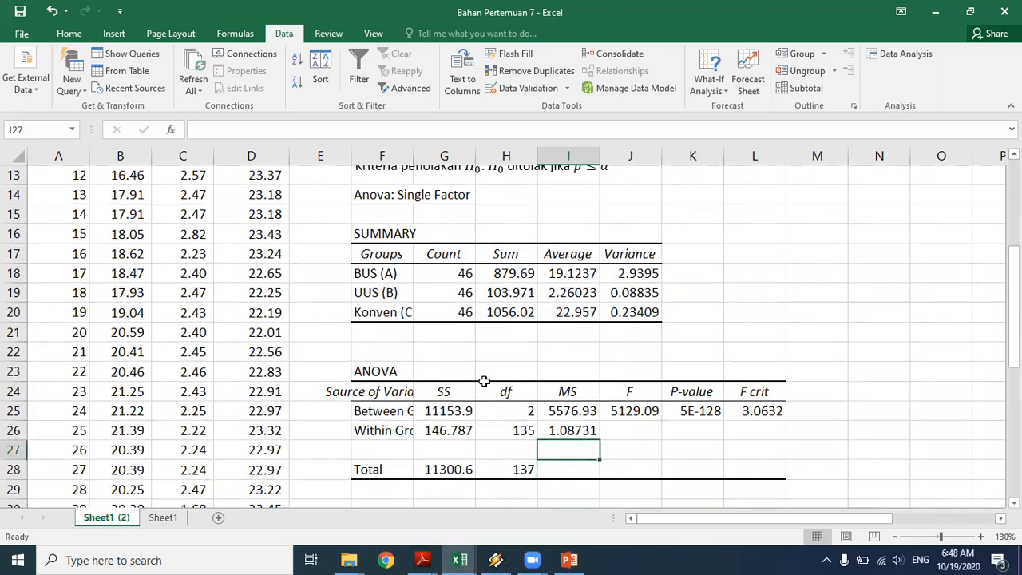
{"action": "key", "text": "Right"}
{"action": "key", "text": "Right"}
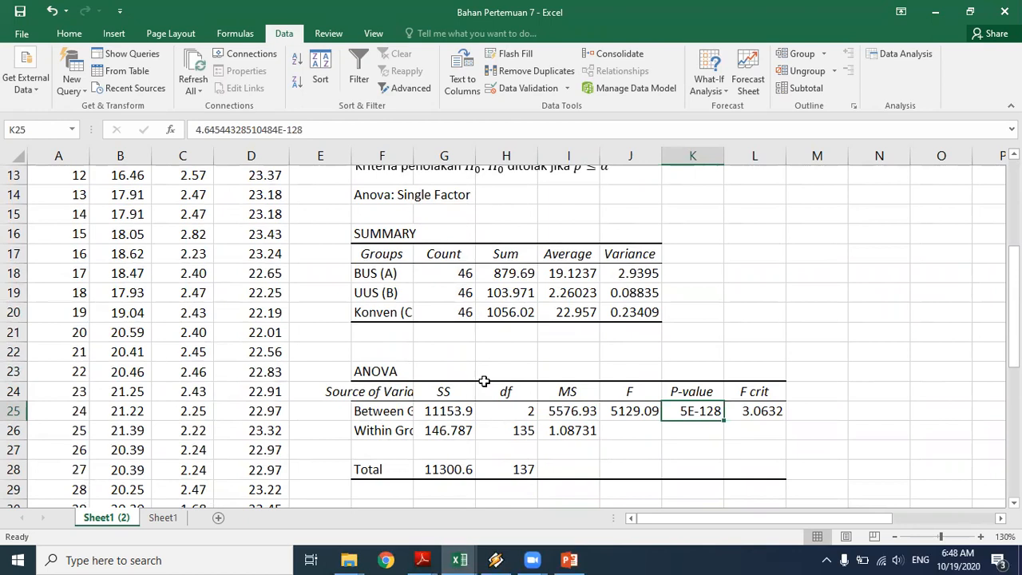
{"action": "key", "text": "Down"}
{"action": "key", "text": "Down"}
{"action": "key", "text": "Down"}
{"action": "key", "text": "Up"}
{"action": "key", "text": "Up"}
{"action": "key", "text": "Up"}
{"action": "key", "text": "Down"}
{"action": "key", "text": "Down"}
{"action": "key", "text": "Down"}
{"action": "key", "text": "Down"}
{"action": "key", "text": "Down"}
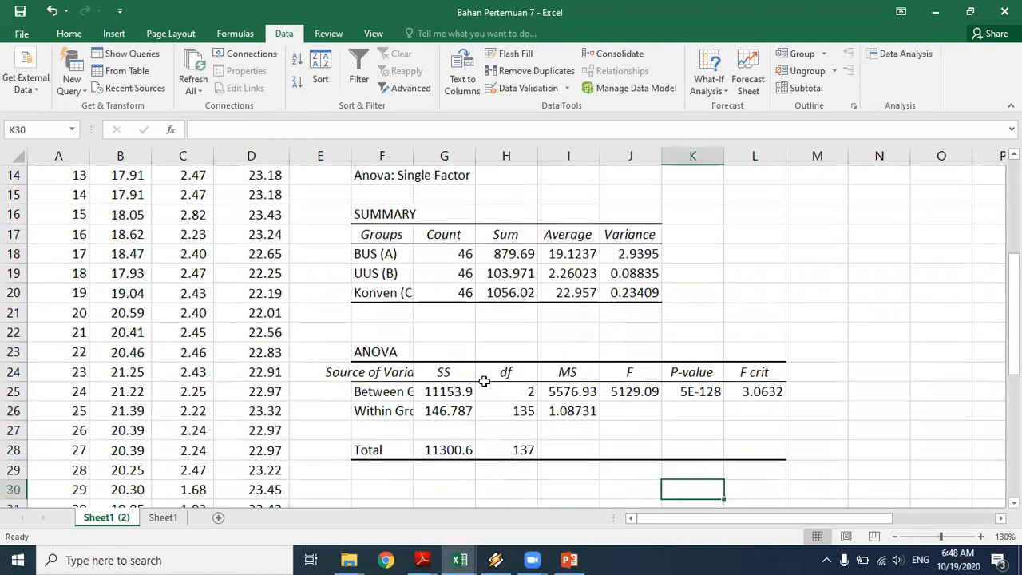
Step: Copy the conclusion text box from the Bahan Pertemuan 5 workbook and paste it at F30 of Bahan Pertemuan 7
{"action": "key", "text": "alt+Tab"}
{"action": "key", "text": "alt+Tab"}
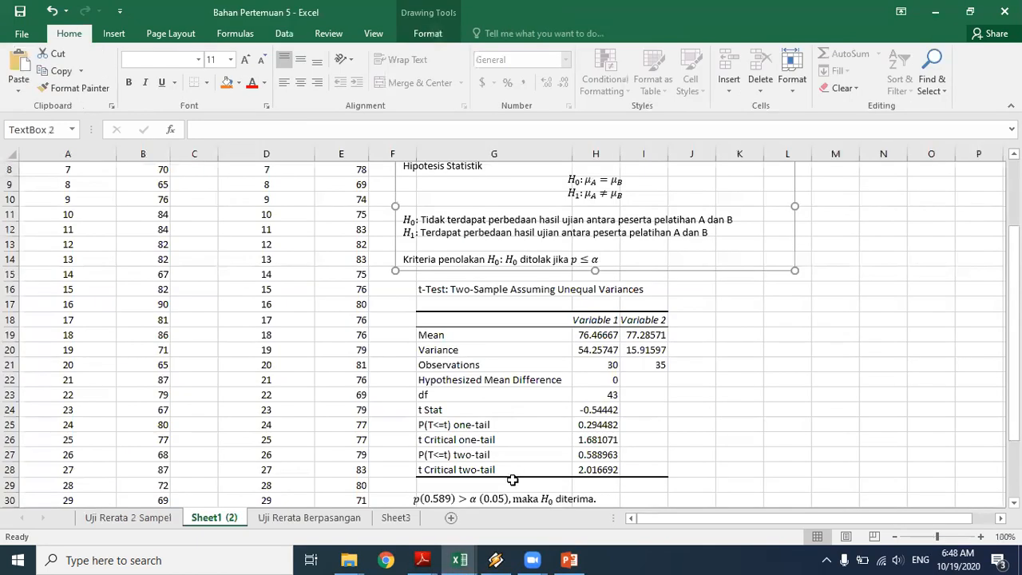
{"action": "left_click", "coordinate": [507, 493]}
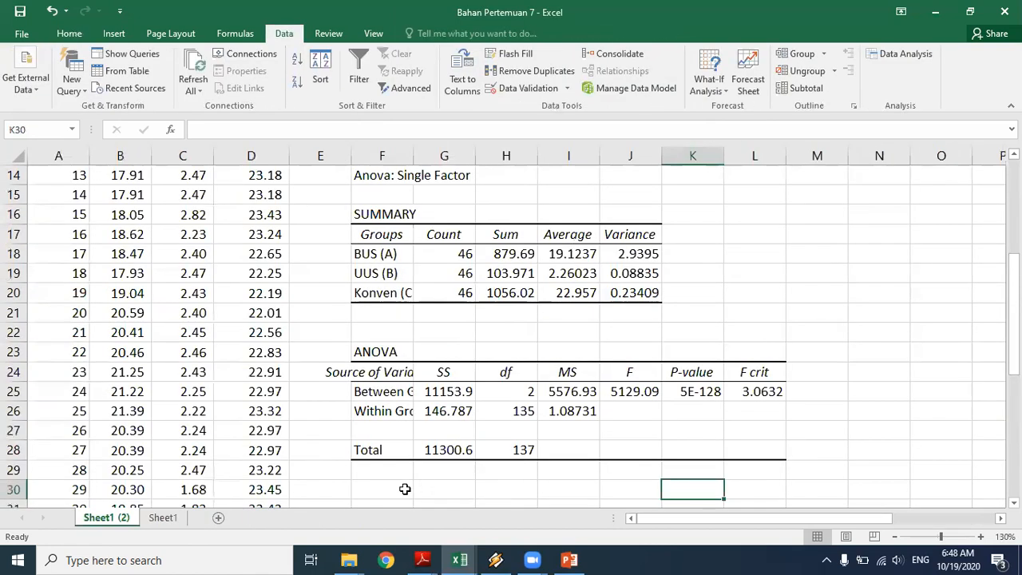
{"action": "left_click", "coordinate": [405, 488]}
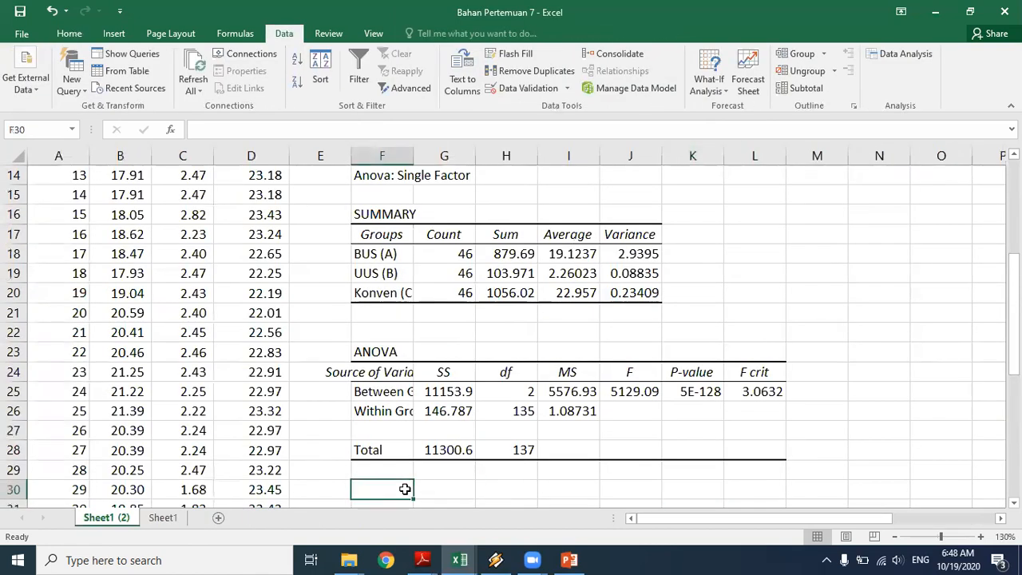
{"action": "key", "text": "ctrl+v"}
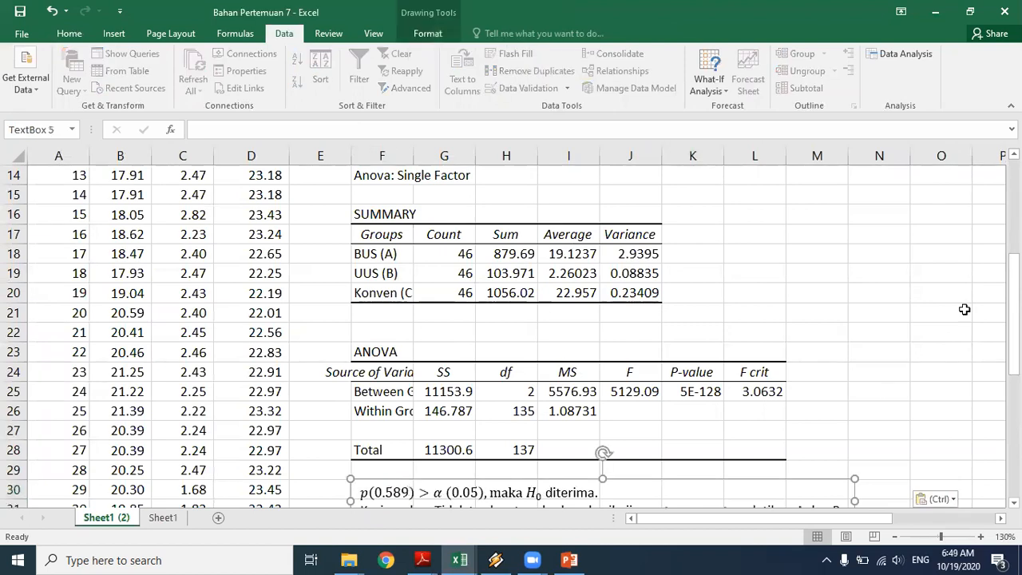
Step: Widen column K slightly so the P-value in the ANOVA table shows more digits
{"action": "left_click_drag", "start_coordinate": [1014, 301], "coordinate": [1014, 336]}
{"action": "left_click_drag", "start_coordinate": [723, 155], "coordinate": [736, 156]}
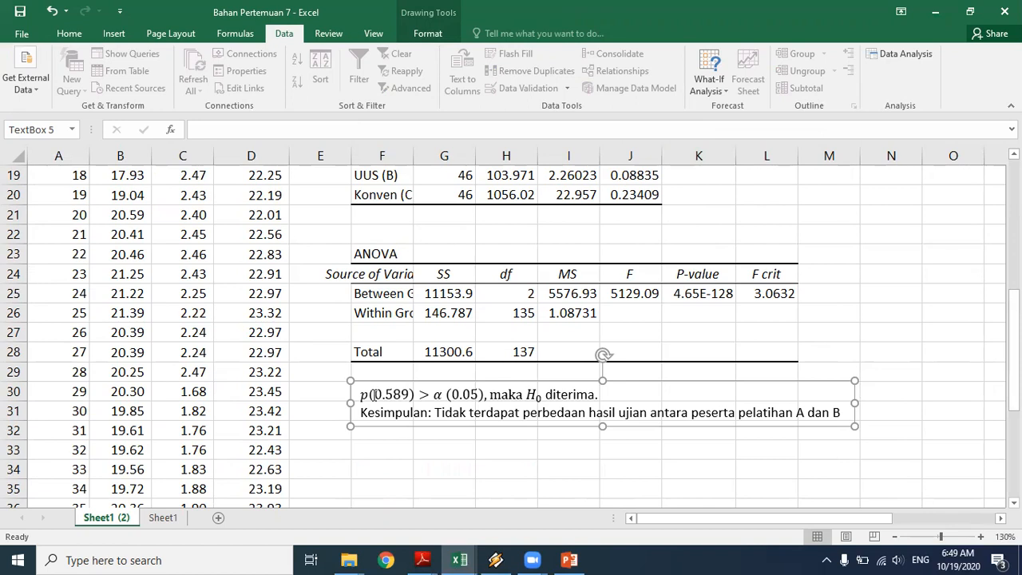
Step: Replace the p-value 0.589 in the pasted conclusion text box with 4.65 × 10^-128, using the equation multiplication sign
{"action": "left_click", "coordinate": [375, 395]}
{"action": "double_click", "coordinate": [374, 395]}
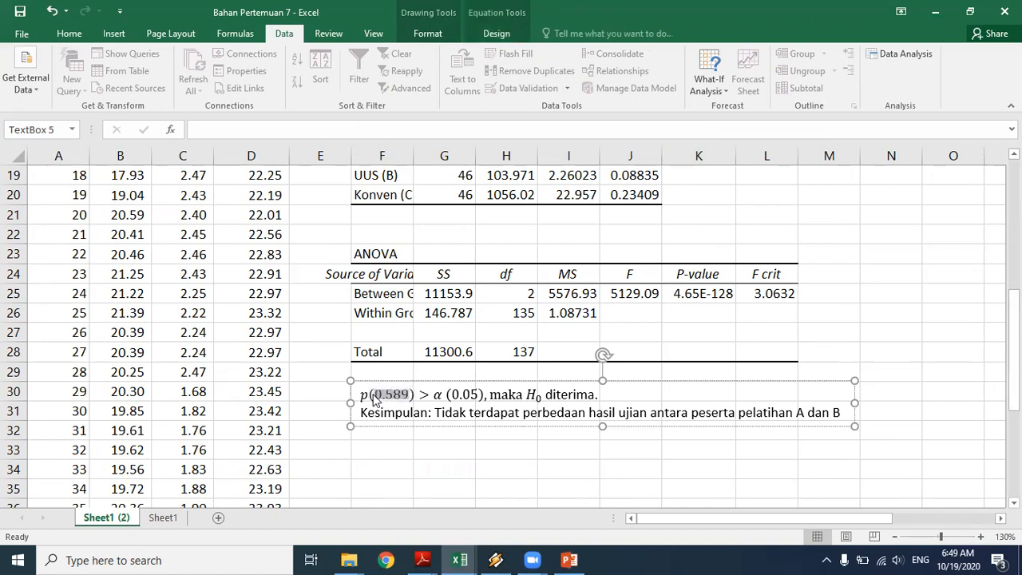
{"action": "type", "text": "4.65"}
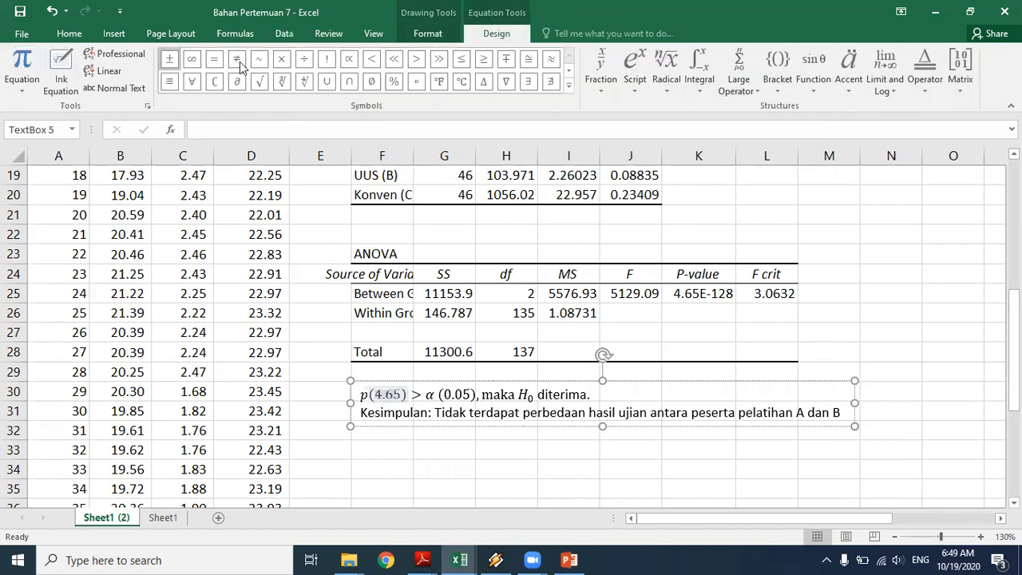
{"action": "left_click", "coordinate": [281, 61]}
{"action": "type", "text": "10^"}
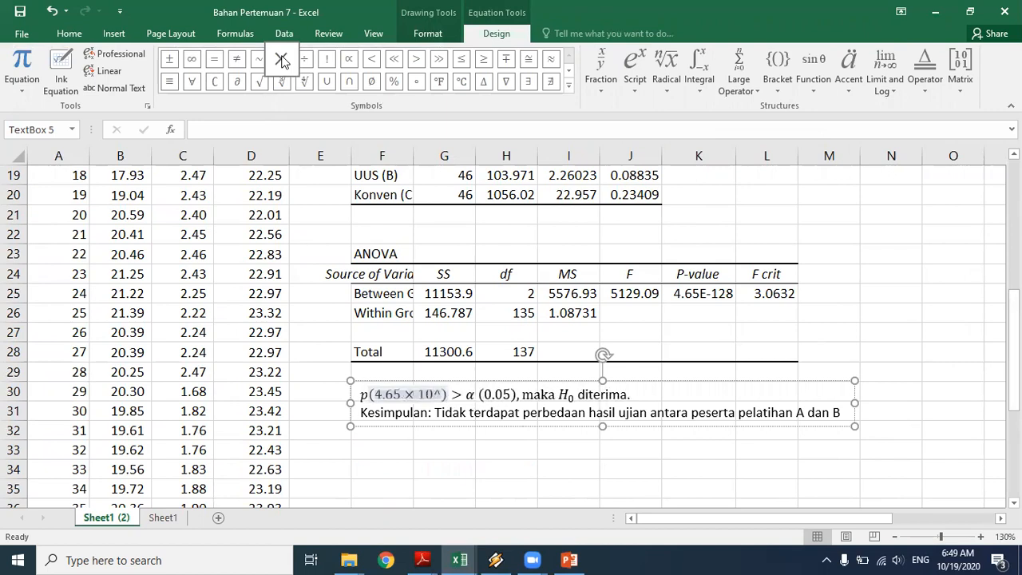
{"action": "type", "text": "-128"}
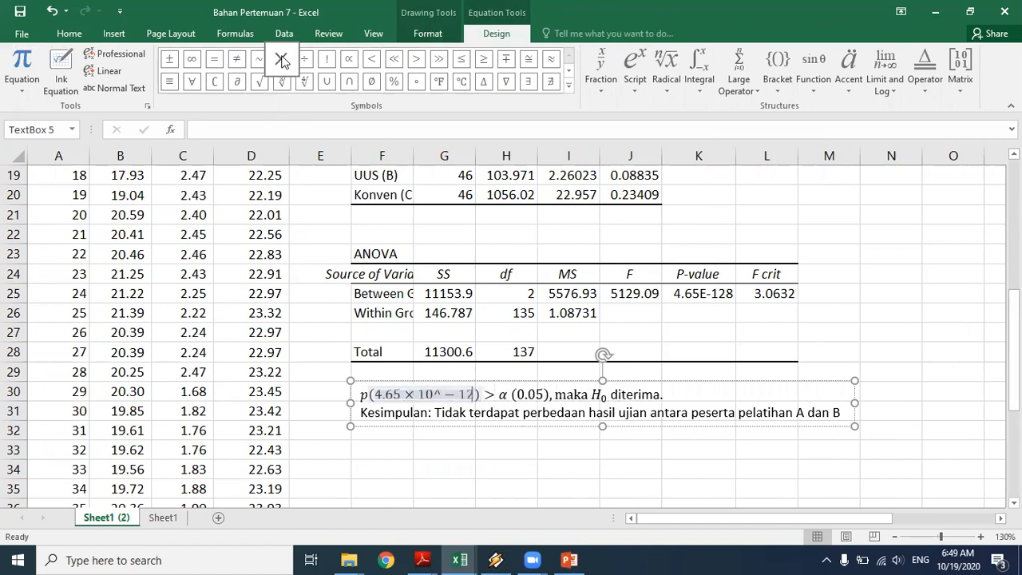
Step: Change the comparison sign between the p-value and α (0.05) in the conclusion equation to <
{"action": "key", "text": "Right"}
{"action": "key", "text": "Right"}
{"action": "key", "text": "Right"}
{"action": "key", "text": "Right"}
{"action": "key", "text": "Left"}
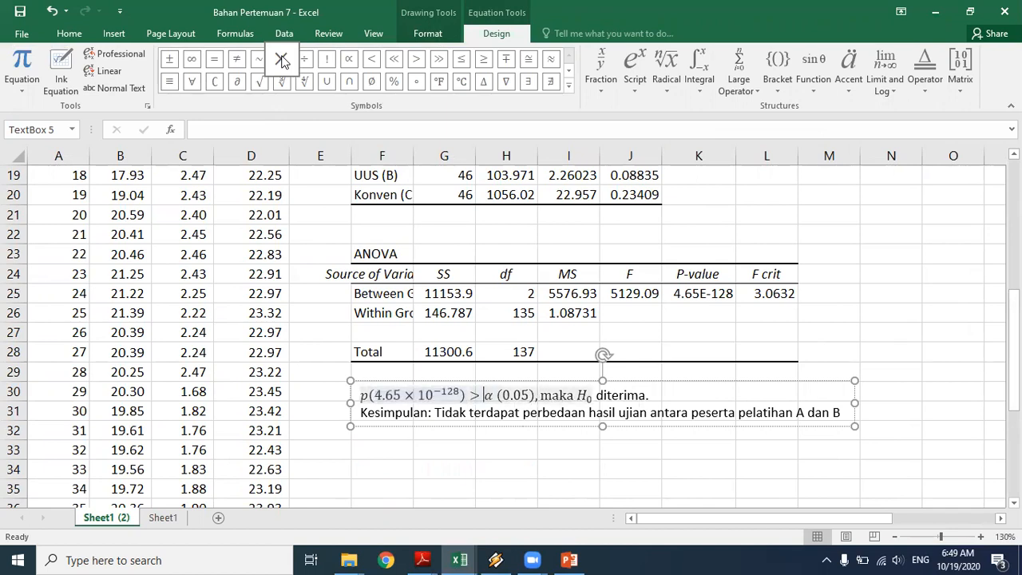
{"action": "key", "text": "Delete"}
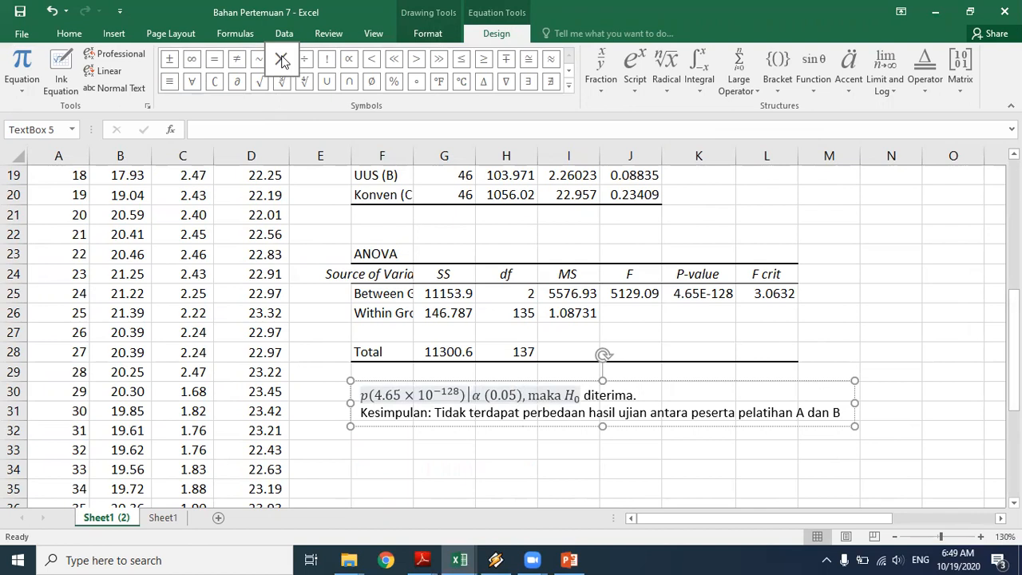
{"action": "type", "text": "M"}
{"action": "key", "text": "BackSpace"}
{"action": "type", "text": "<"}
Step: Change the decision on H0 at the end of the conclusion's first line to "ditolak"
{"action": "key", "text": "Right"}
{"action": "key", "text": "Right"}
{"action": "key", "text": "Right"}
{"action": "key", "text": "Right"}
{"action": "key", "text": "Right"}
{"action": "key", "text": "Right"}
{"action": "key", "text": "Right"}
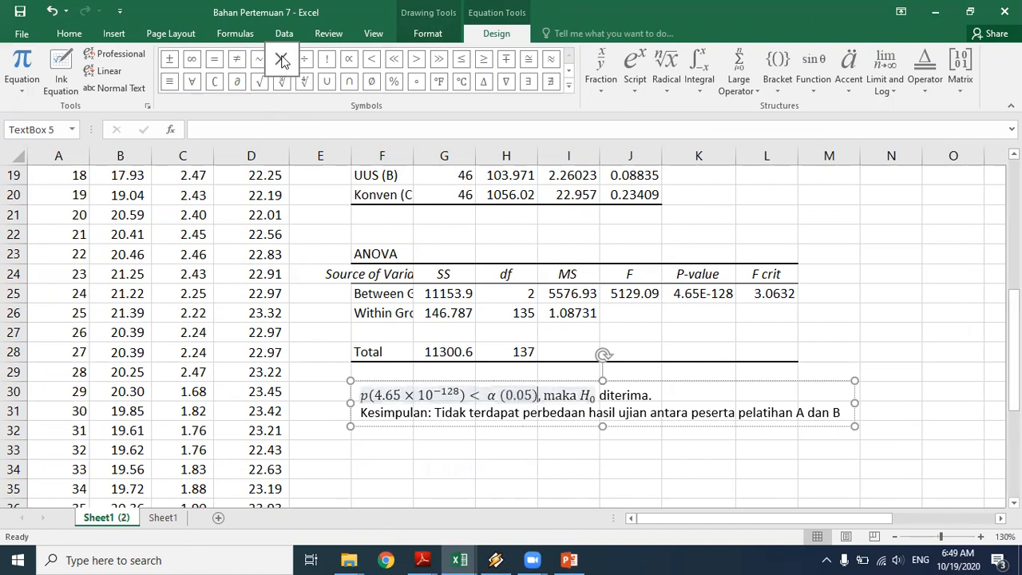
{"action": "key", "text": "Right"}
{"action": "key", "text": "Right"}
{"action": "key", "text": "Right"}
{"action": "key", "text": "Right"}
{"action": "key", "text": "Right"}
{"action": "key", "text": "Right"}
{"action": "key", "text": "Right"}
{"action": "key", "text": "Right"}
{"action": "key", "text": "Right"}
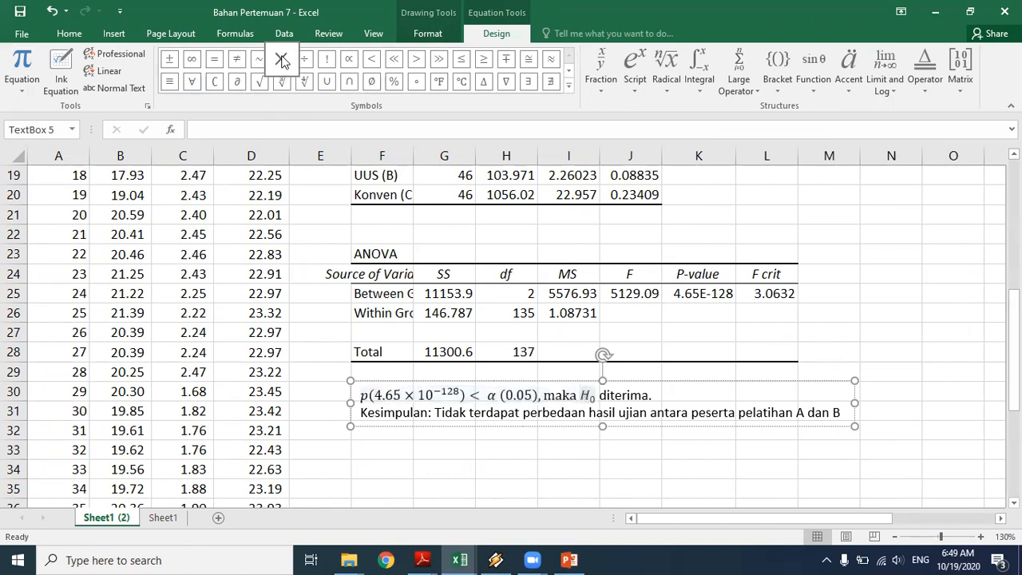
{"action": "key", "text": "Right"}
{"action": "key", "text": "Right"}
{"action": "key", "text": "Right"}
{"action": "key", "text": "Right"}
{"action": "key", "text": "Right"}
{"action": "key", "text": "Right"}
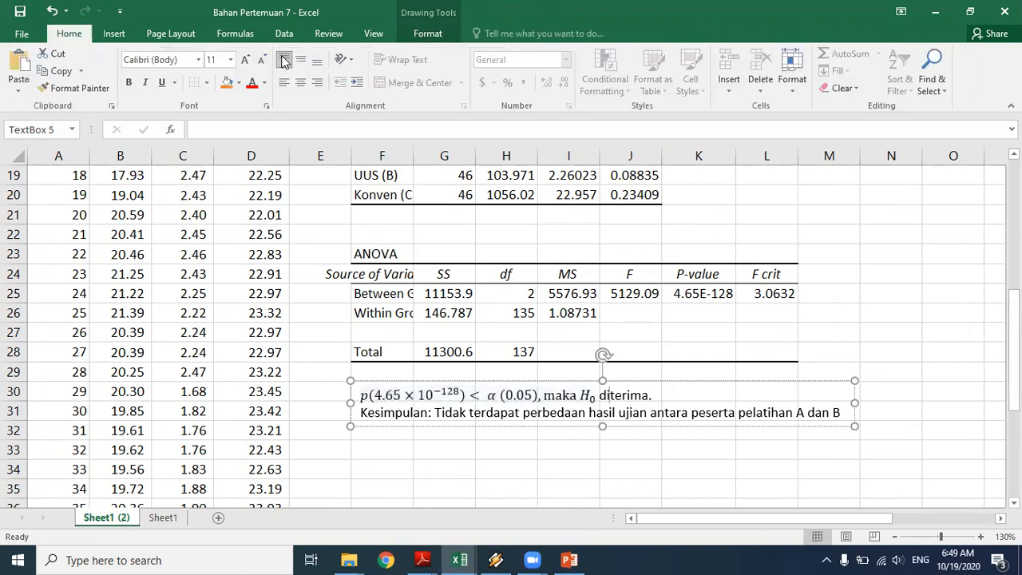
{"action": "key", "text": "ctrl+shift+Right"}
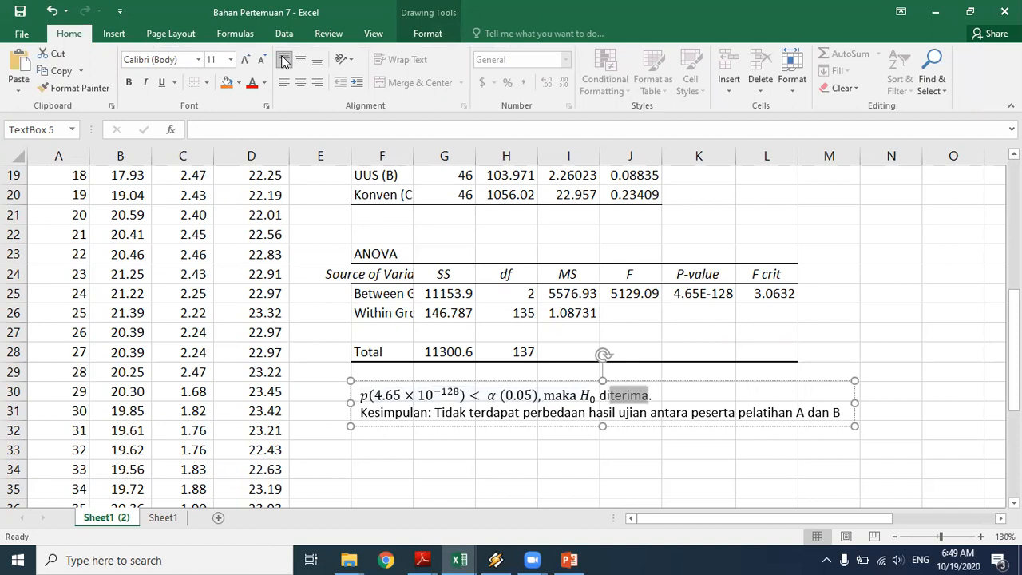
{"action": "type", "text": "tolak"}
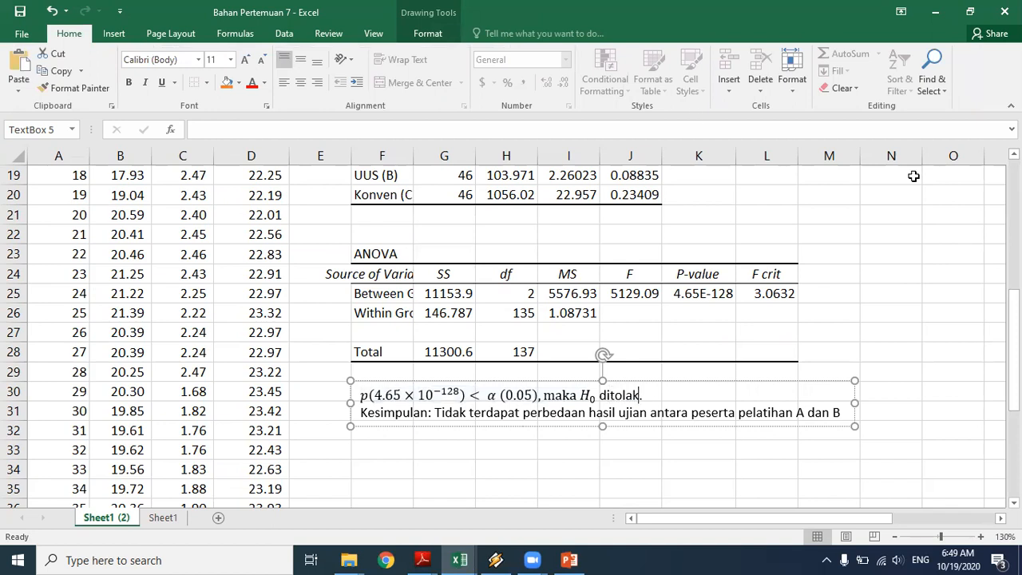
Step: Copy the H1 statement "Terdapat perbedaan rata-rata CAR pada ketiga jenis bank tersebut" and paste it over the sentence after "Kesimpulan:"
{"action": "left_click_drag", "start_coordinate": [1013, 389], "coordinate": [1014, 383]}
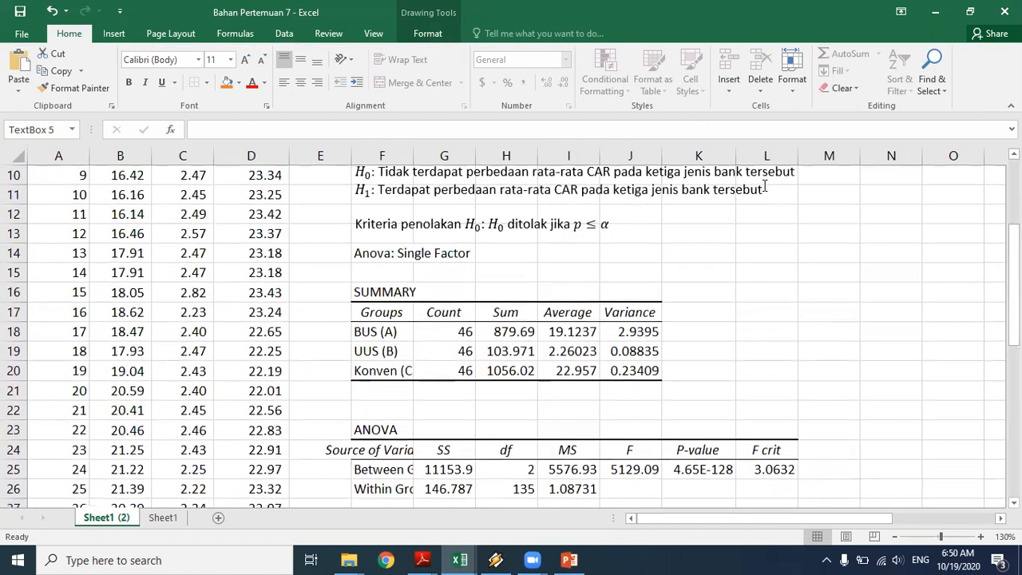
{"action": "left_click", "coordinate": [766, 190]}
{"action": "left_click", "coordinate": [765, 189]}
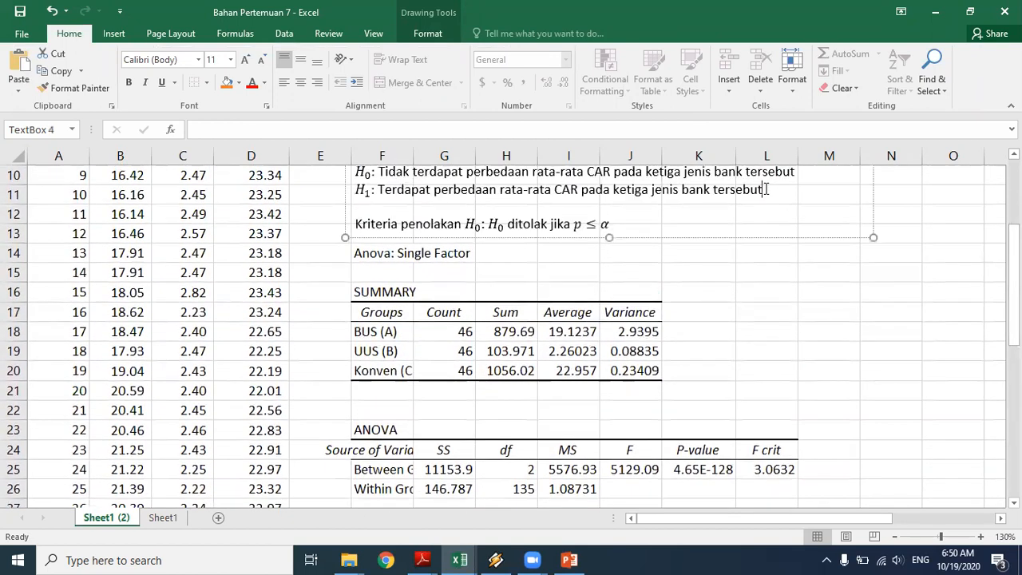
{"action": "key", "text": "ctrl+shift+Left"}
{"action": "key", "text": "ctrl+shift+Left"}
{"action": "key", "text": "ctrl+shift+Left"}
{"action": "key", "text": "ctrl+shift+Left"}
{"action": "key", "text": "ctrl+shift+Left"}
{"action": "key", "text": "ctrl+shift+Left"}
{"action": "key", "text": "ctrl+shift+Left"}
{"action": "key", "text": "ctrl+shift+Left"}
{"action": "key", "text": "ctrl+shift+Left"}
{"action": "key", "text": "ctrl+shift+Left"}
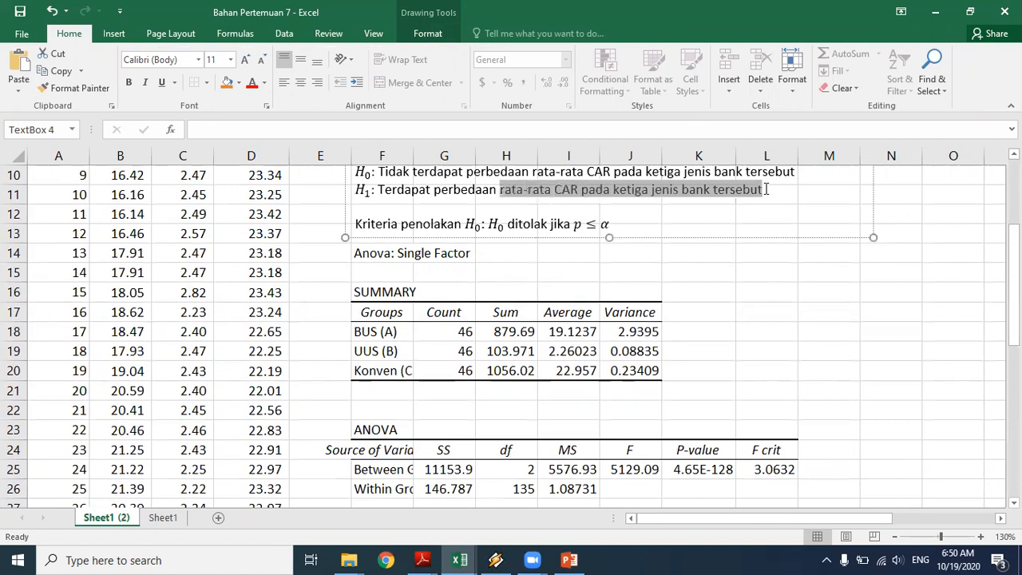
{"action": "key", "text": "ctrl+shift+Left"}
{"action": "key", "text": "ctrl+c"}
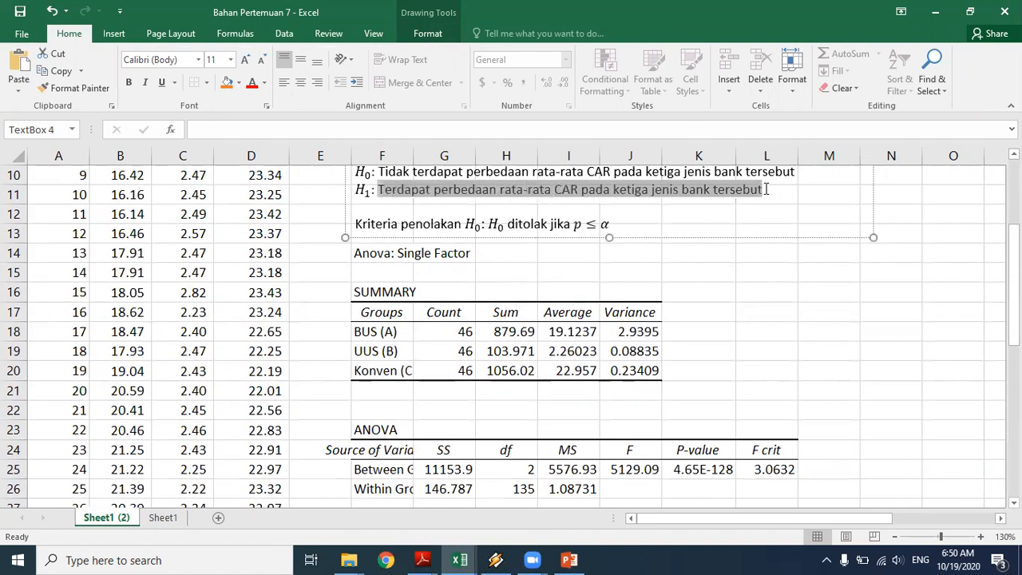
{"action": "scroll", "coordinate": [765, 190], "scroll_direction": "down", "scroll_amount": 6}
{"action": "left_click", "coordinate": [438, 255]}
{"action": "key", "text": "shift+End"}
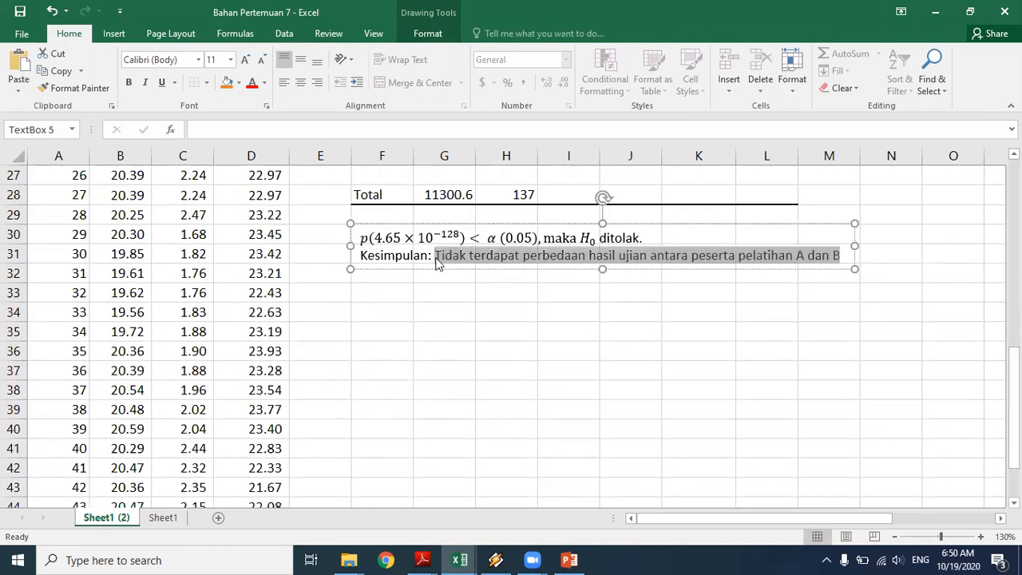
{"action": "key", "text": "ctrl+v"}
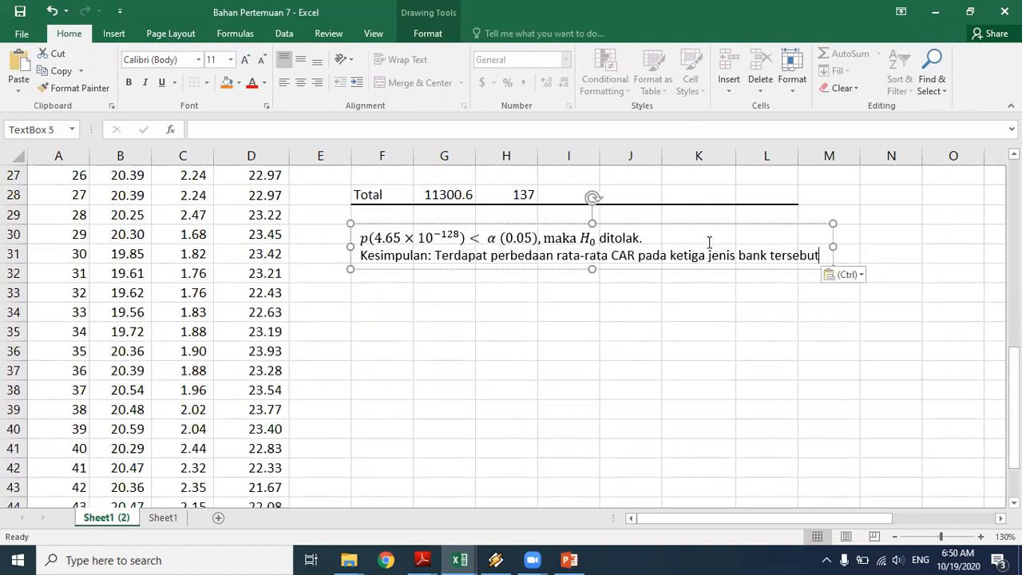
Step: Review the whole worksheet, from the CAR question and hypotheses through the SUMMARY and ANOVA tables to the written conclusion
{"action": "left_click_drag", "start_coordinate": [1012, 448], "coordinate": [992, 126]}
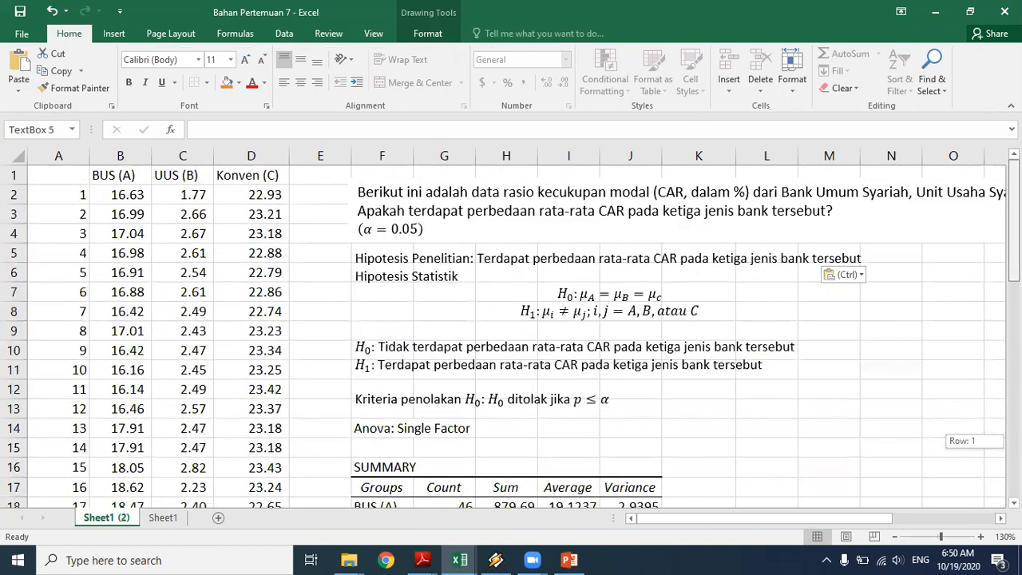
{"action": "left_click_drag", "start_coordinate": [1013, 219], "coordinate": [1013, 342]}
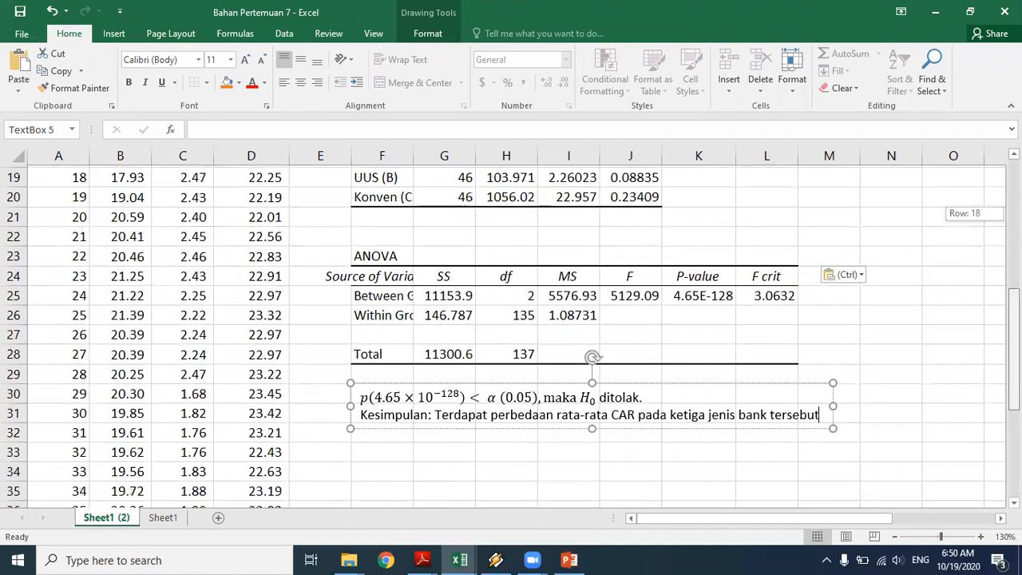
{"action": "left_click_drag", "start_coordinate": [990, 247], "coordinate": [984, 179]}
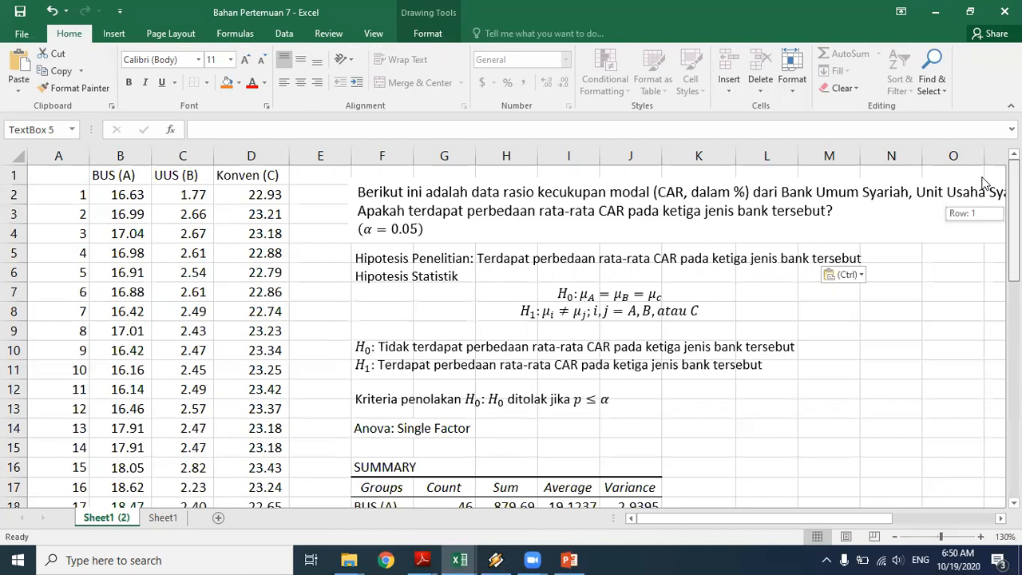
{"action": "left_click_drag", "start_coordinate": [984, 186], "coordinate": [985, 225]}
{"action": "left_click_drag", "start_coordinate": [1014, 297], "coordinate": [1014, 249]}
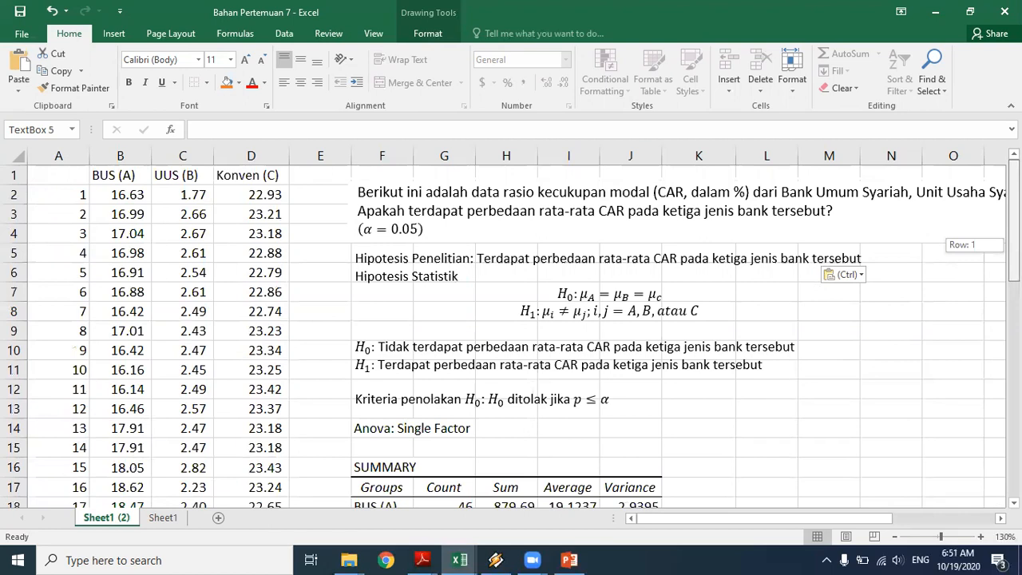
{"action": "left_click_drag", "start_coordinate": [1014, 244], "coordinate": [1014, 341]}
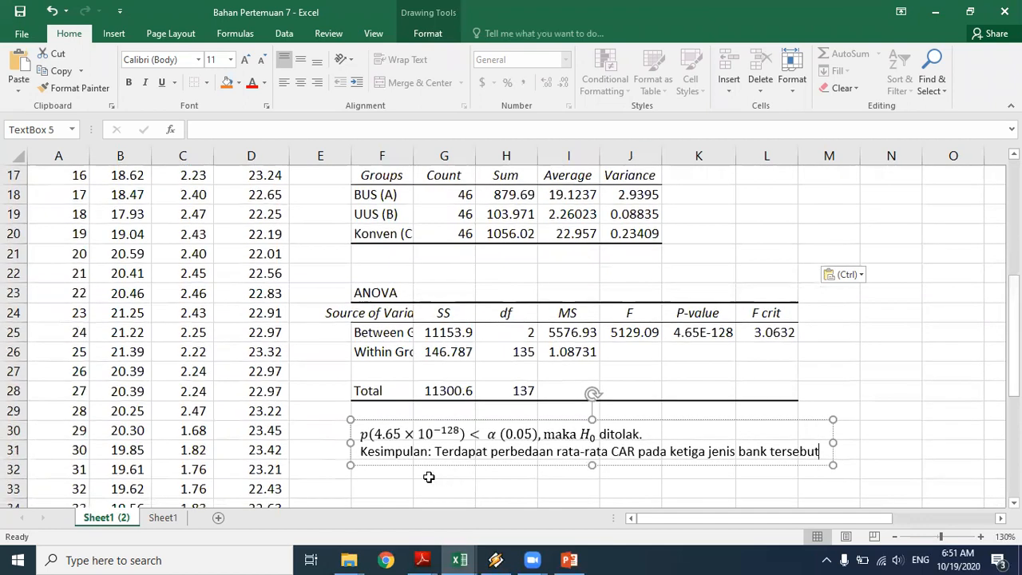
{"action": "left_click", "coordinate": [389, 483]}
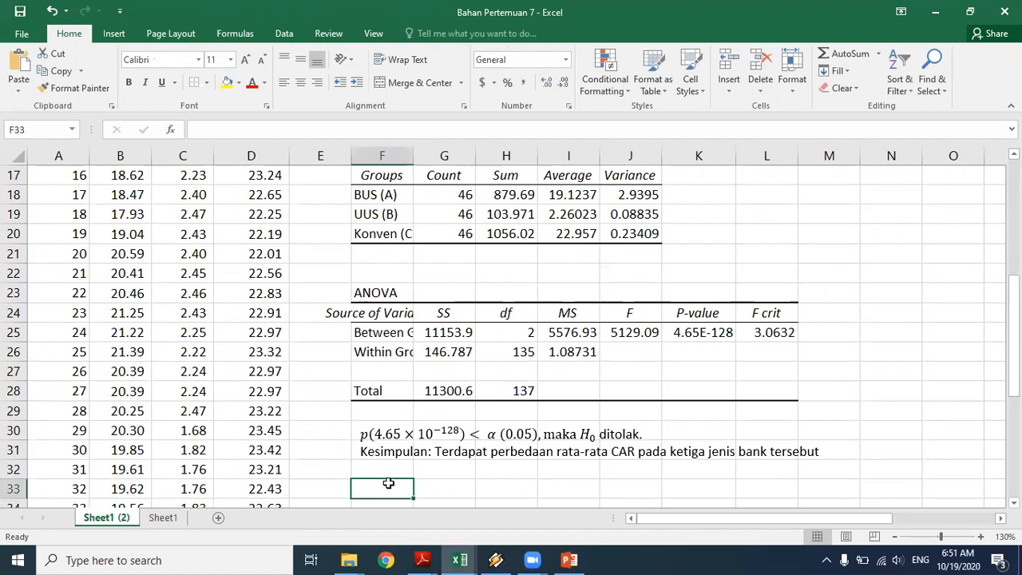
{"action": "left_click_drag", "start_coordinate": [1012, 319], "coordinate": [1012, 275]}
{"action": "left_click_drag", "start_coordinate": [1012, 376], "coordinate": [1012, 254]}
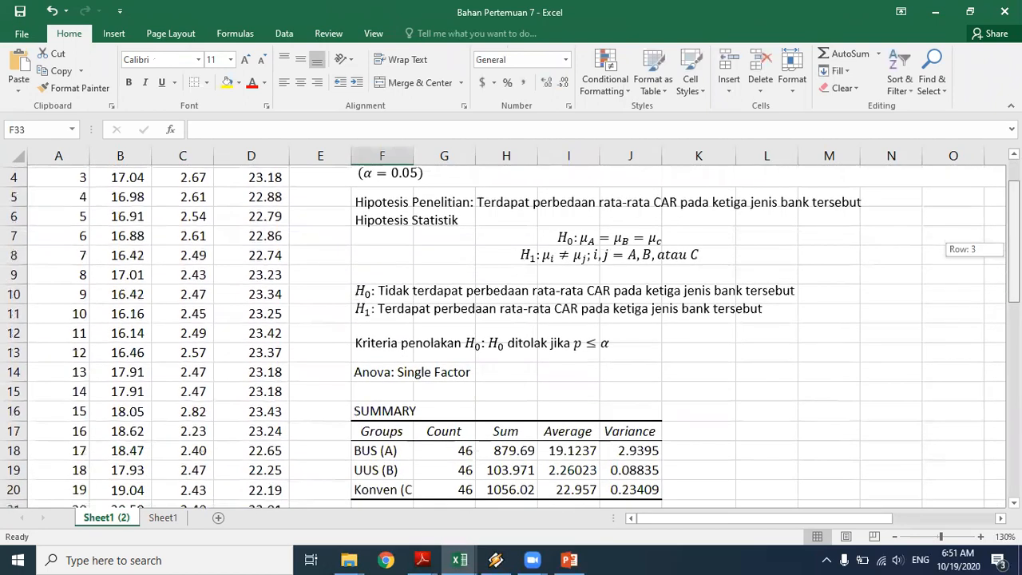
{"action": "mouse_move", "coordinate": [1013, 270]}
{"action": "left_mouse_down"}
{"action": "mouse_move", "coordinate": [1014, 244]}
{"action": "mouse_move", "coordinate": [1013, 408]}
{"action": "mouse_move", "coordinate": [1014, 278]}
{"action": "left_mouse_up"}
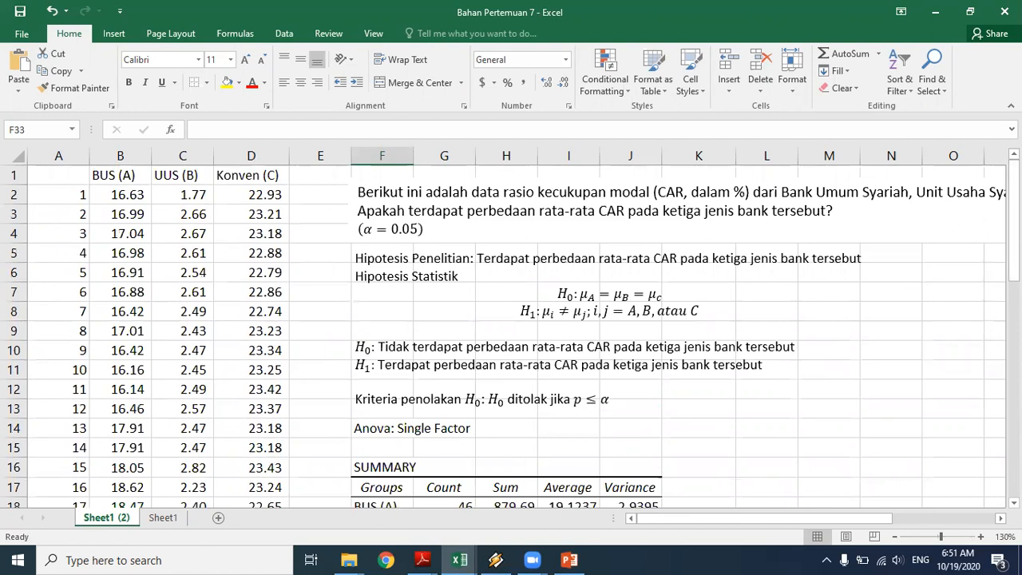
{"action": "left_click_drag", "start_coordinate": [1014, 195], "coordinate": [1008, 193]}
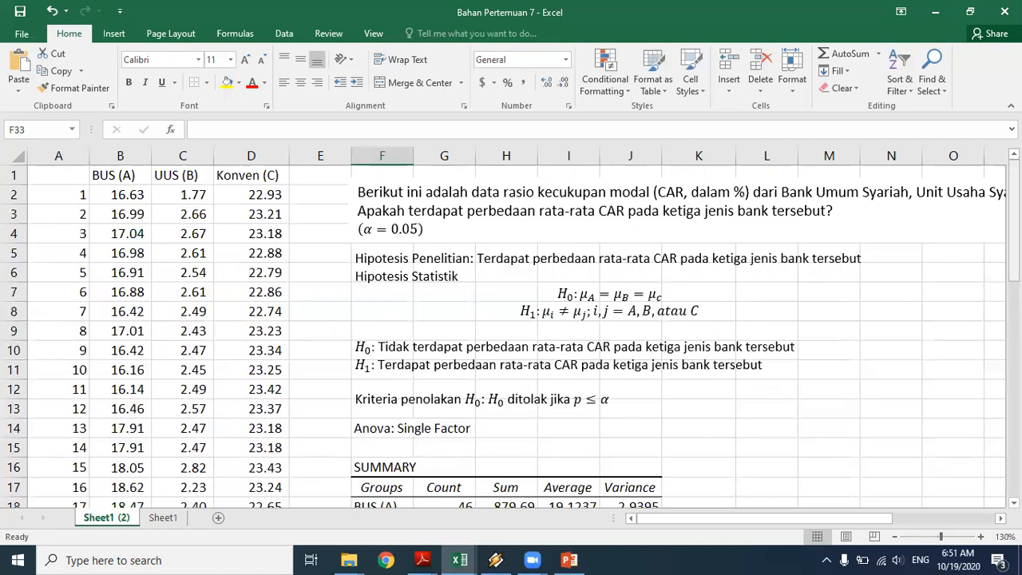
{"action": "mouse_move", "coordinate": [1014, 193]}
{"action": "left_mouse_down"}
{"action": "mouse_move", "coordinate": [1014, 244]}
{"action": "mouse_move", "coordinate": [1014, 192]}
{"action": "left_mouse_up"}
Step: Examine the three bank data columns and the worded H0 and H1 statements, comparing them with the ANOVA conclusion
{"action": "left_click", "coordinate": [118, 178]}
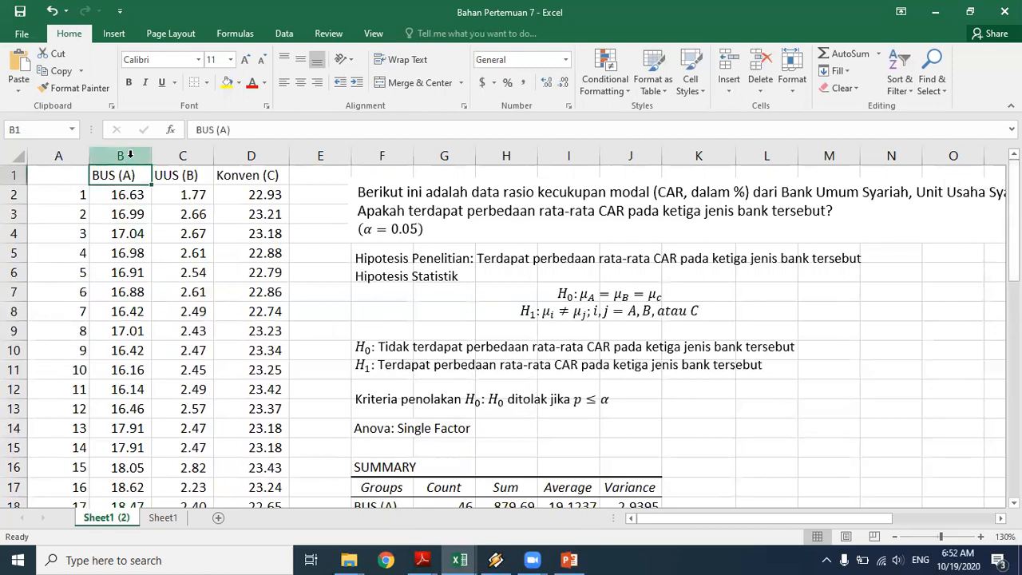
{"action": "left_click", "coordinate": [128, 156]}
{"action": "left_click_drag", "start_coordinate": [130, 155], "coordinate": [222, 155]}
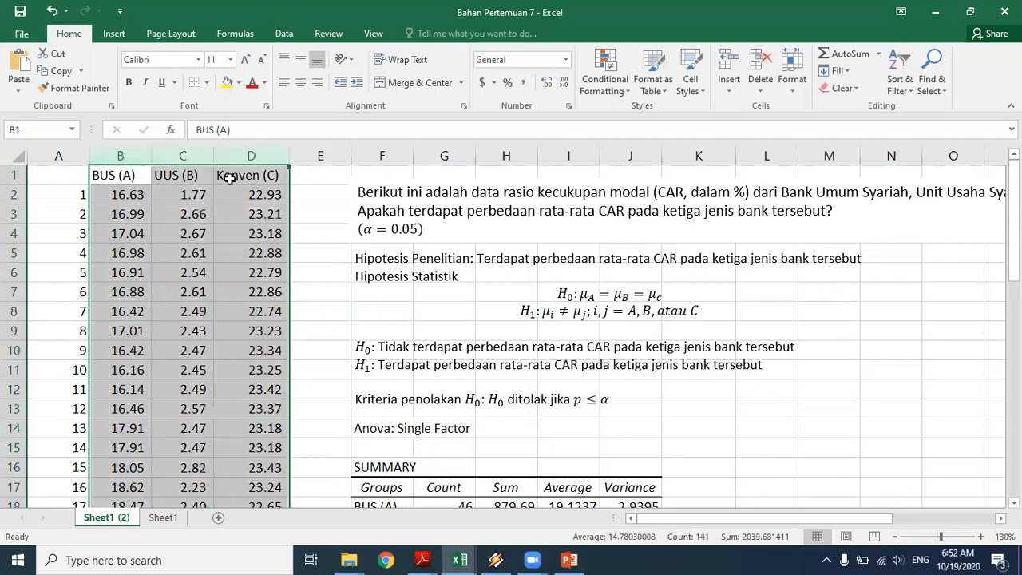
{"action": "left_click", "coordinate": [230, 179]}
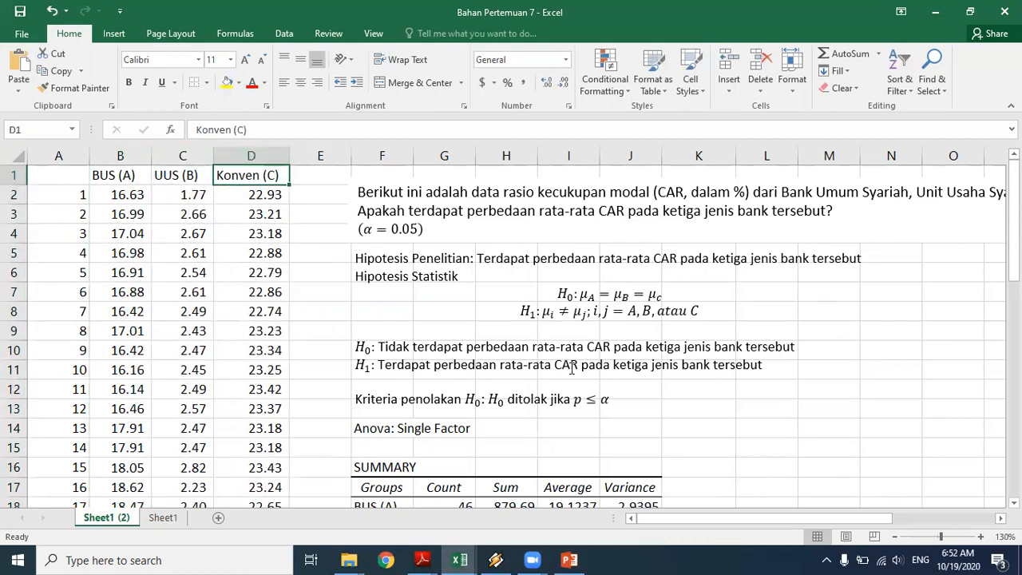
{"action": "left_click_drag", "start_coordinate": [380, 347], "coordinate": [513, 377]}
{"action": "left_click_drag", "start_coordinate": [661, 354], "coordinate": [780, 364]}
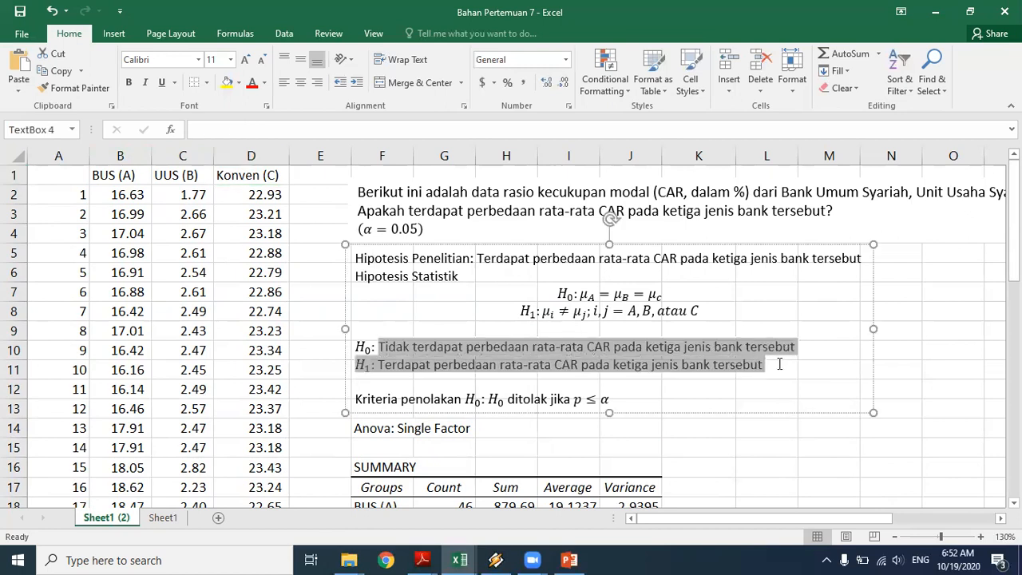
{"action": "left_click", "coordinate": [359, 346]}
{"action": "left_click_drag", "start_coordinate": [358, 346], "coordinate": [762, 367]}
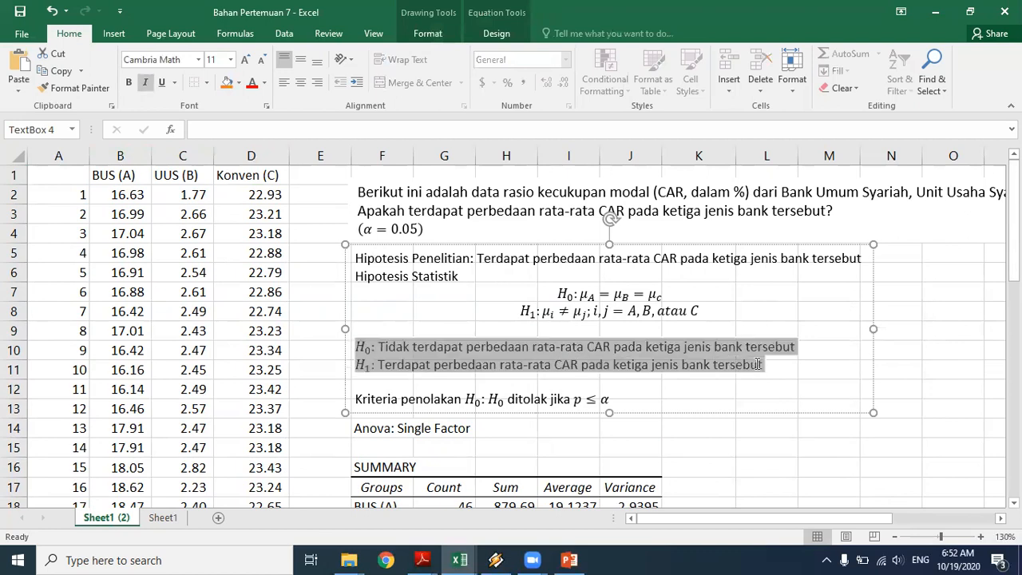
{"action": "left_click", "coordinate": [511, 352]}
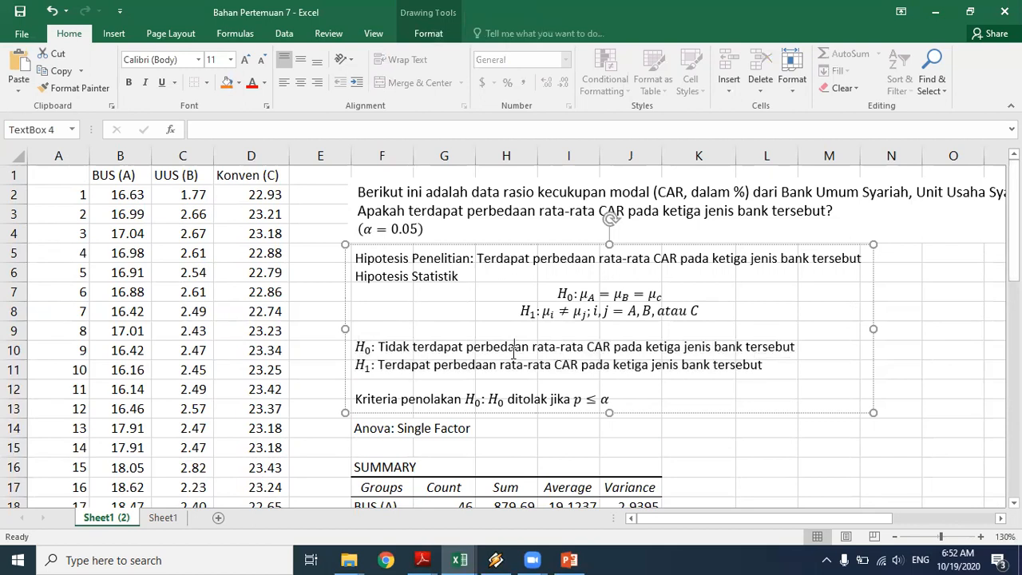
{"action": "left_click_drag", "start_coordinate": [1014, 240], "coordinate": [1014, 252]}
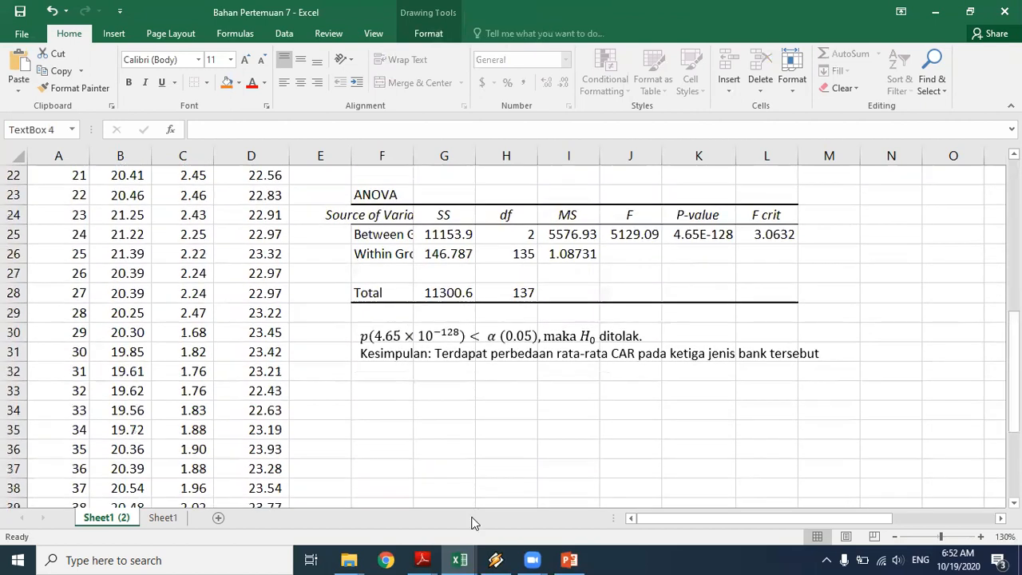